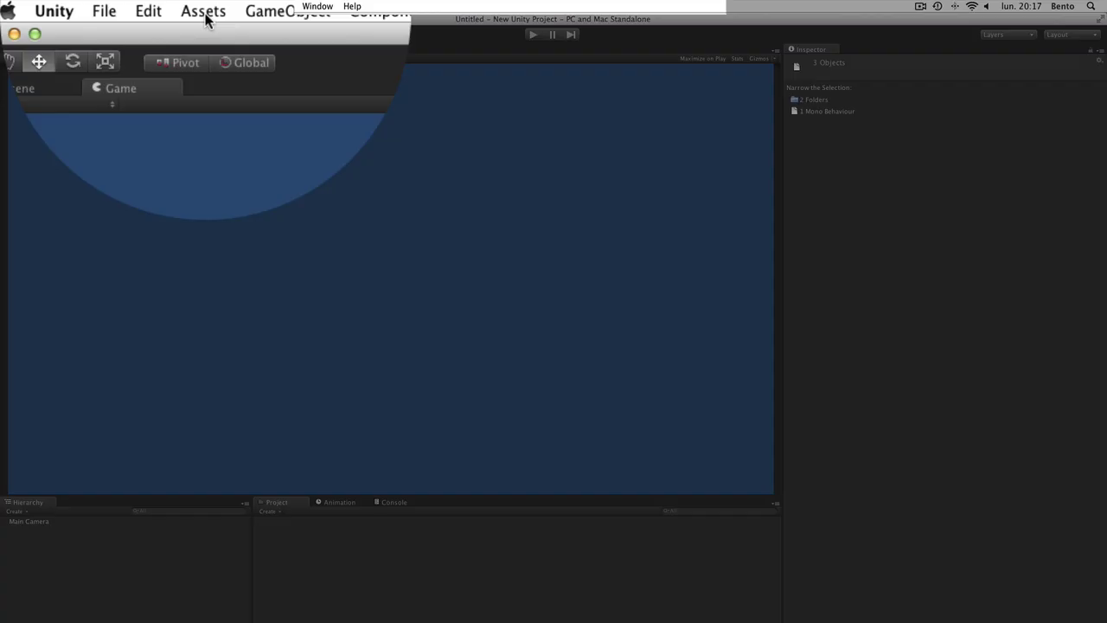
# Import the custom package Uni2D_v2.0.unitypackage into the project with all its items
pyautogui.click(125, 6)
pyautogui.moveTo(205, 141)
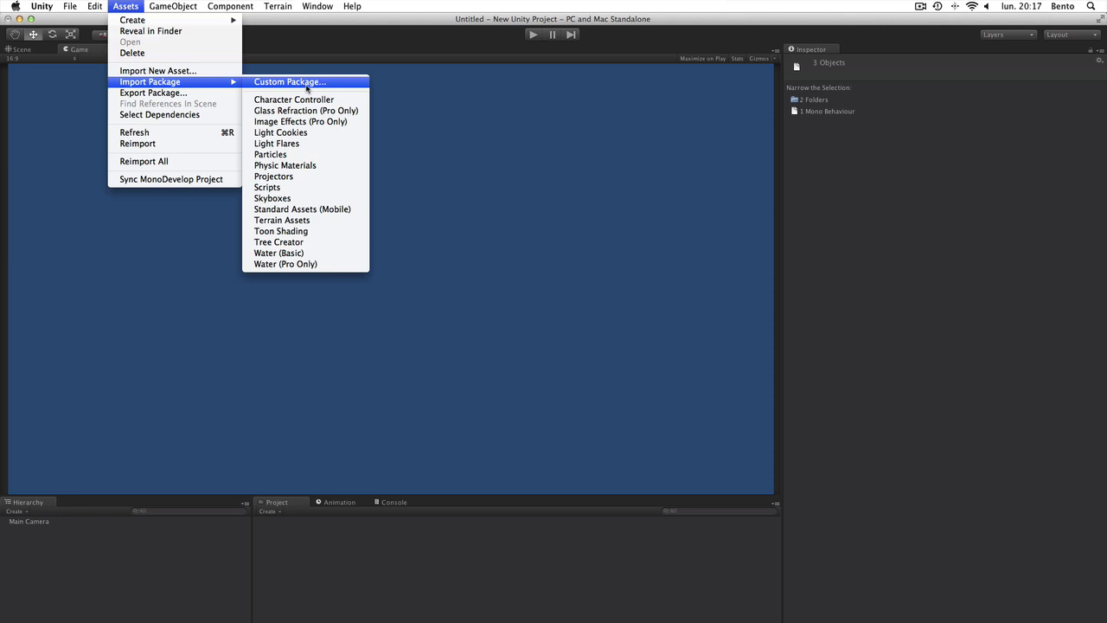
pyautogui.click(344, 88)
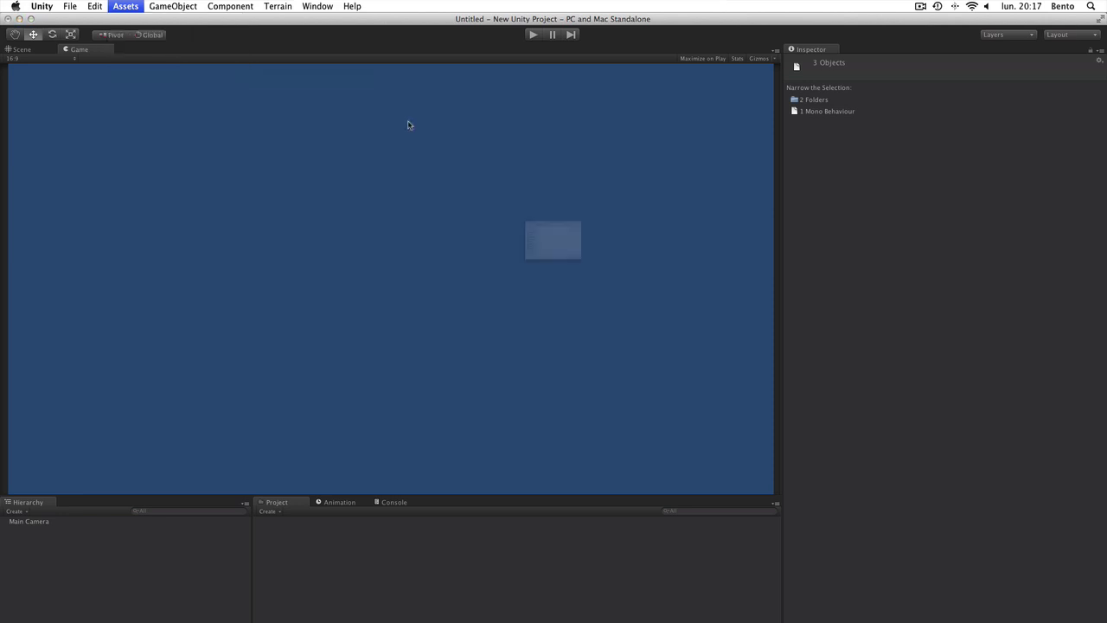
pyautogui.click(624, 216)
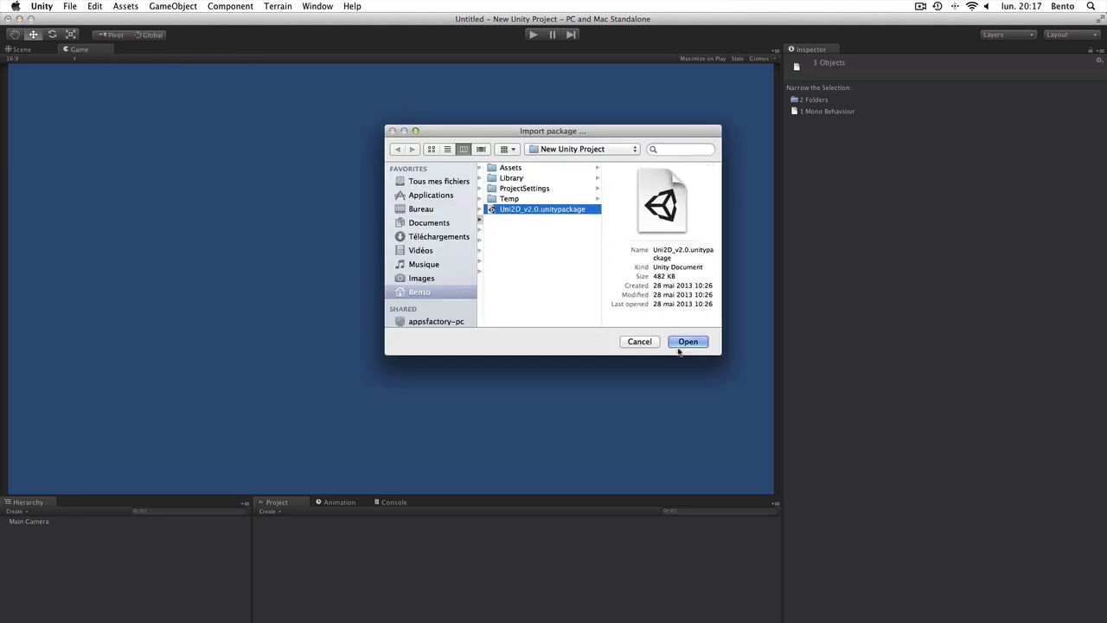
pyautogui.click(686, 345)
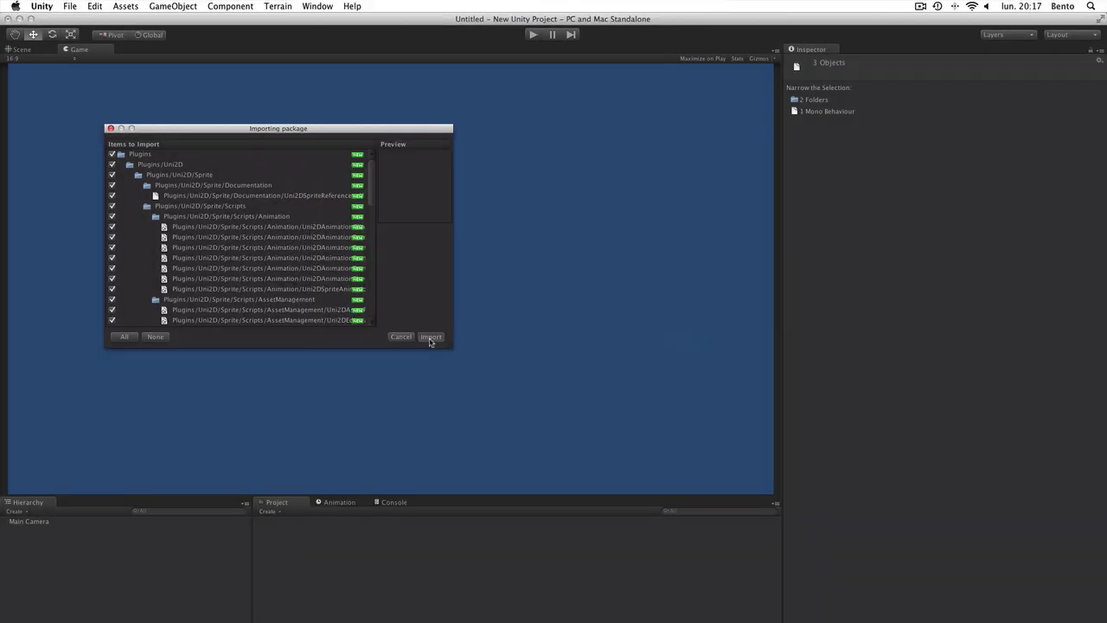
pyautogui.click(430, 337)
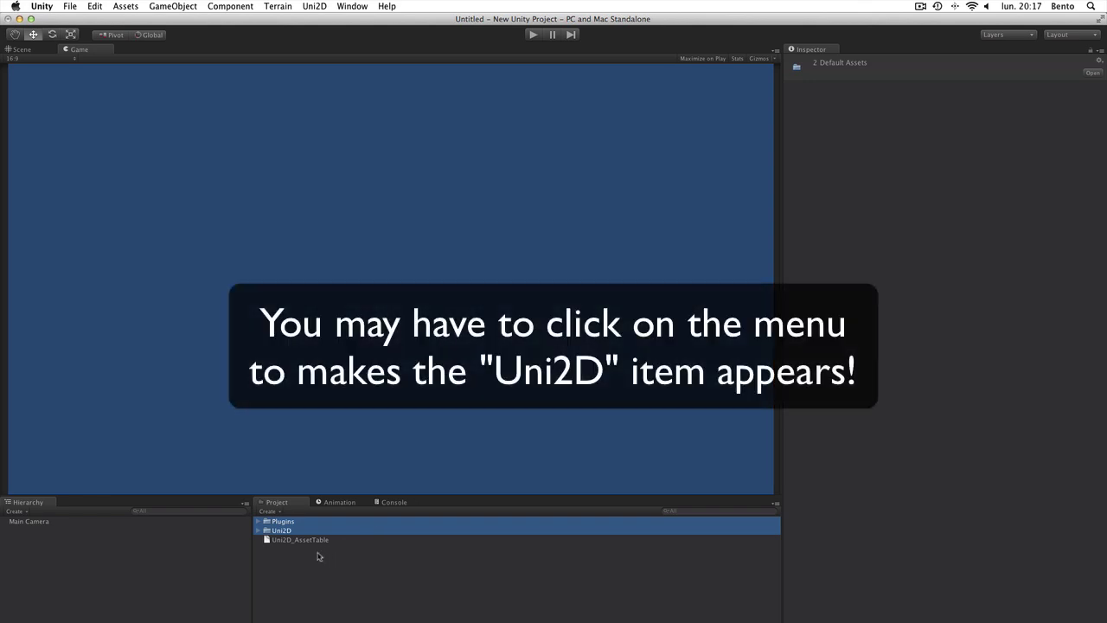
# Open the Uni2D Sprite Editor and dock it beside the Hierarchy
pyautogui.click(314, 6)
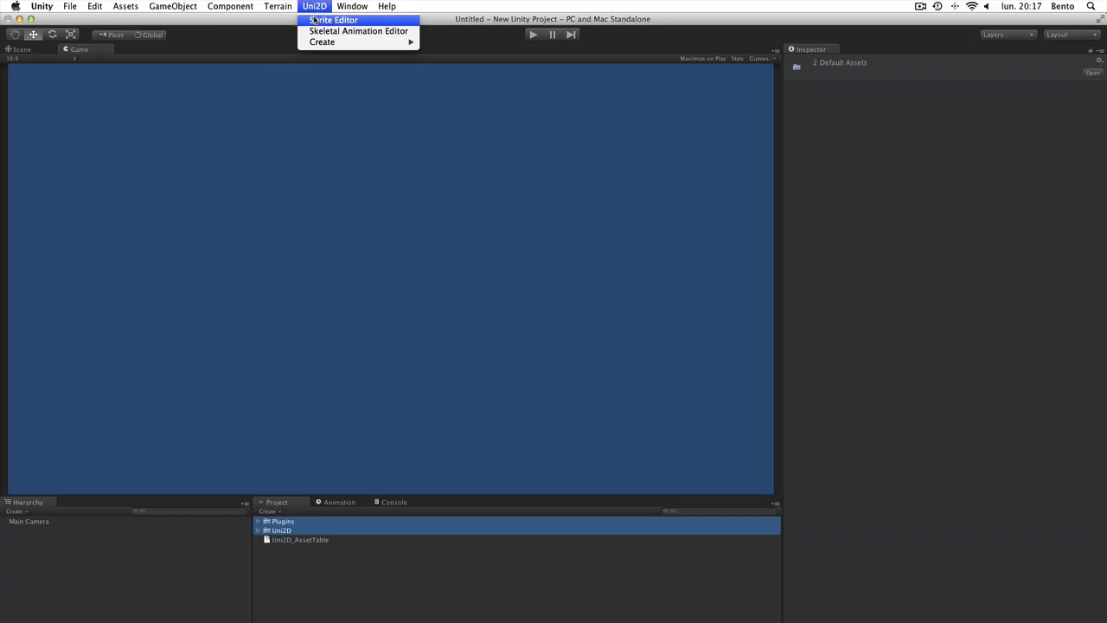
pyautogui.click(317, 21)
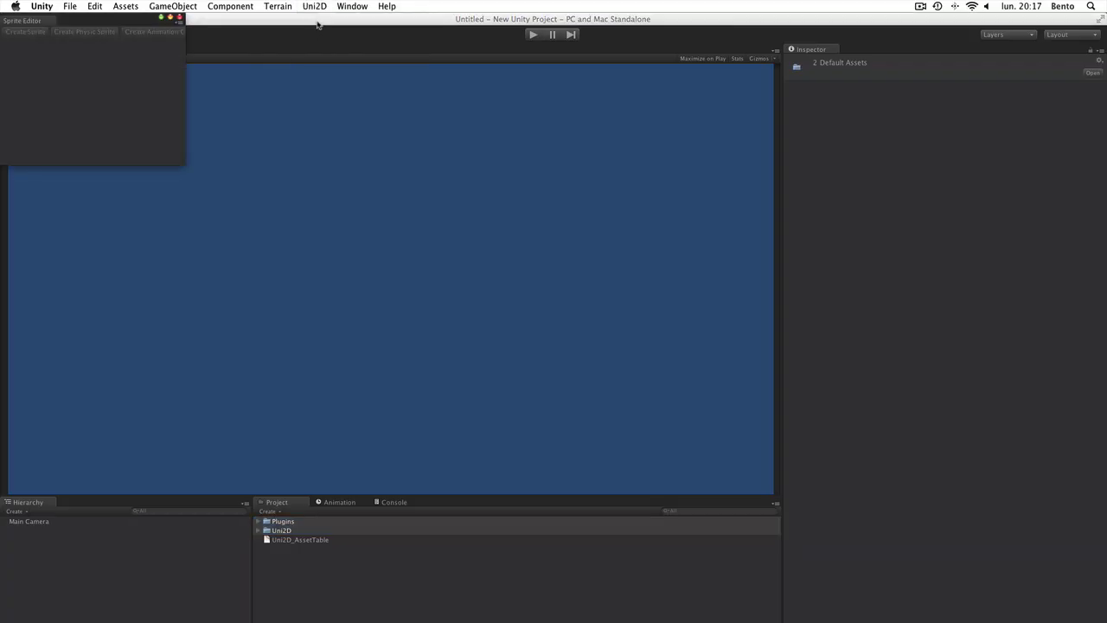
pyautogui.moveTo(15, 22); pyautogui.dragTo(103, 501)
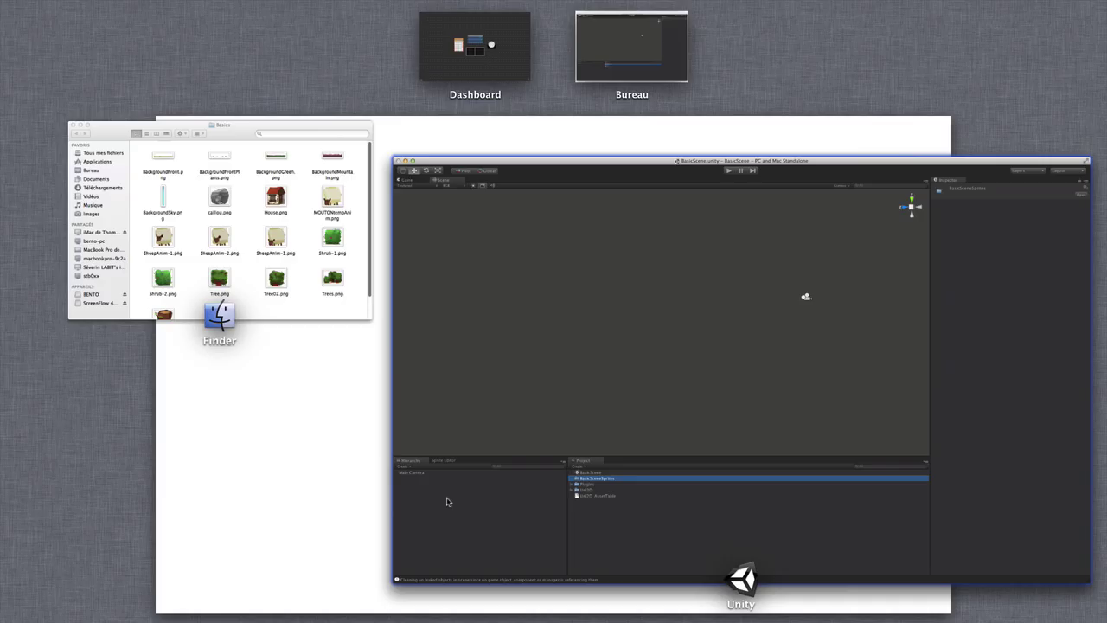
# Switch to Finder and import all images from the Basics folder into the project's BasicSceneSprites folder
pyautogui.click(376, 295)
pyautogui.press('super+a')
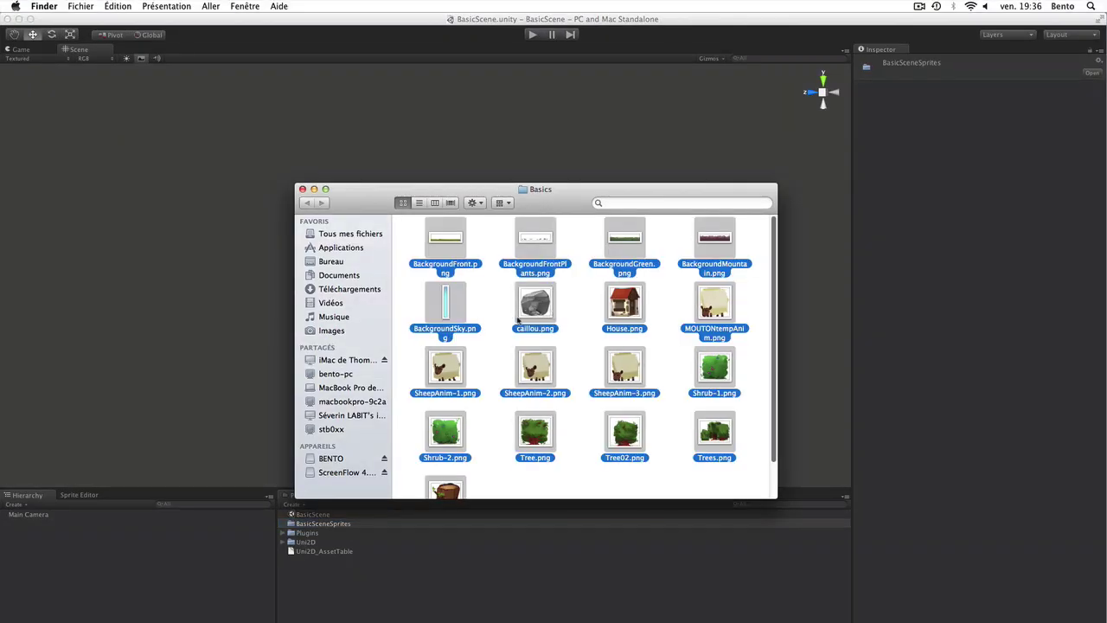
pyautogui.moveTo(420, 310); pyautogui.dragTo(359, 606)
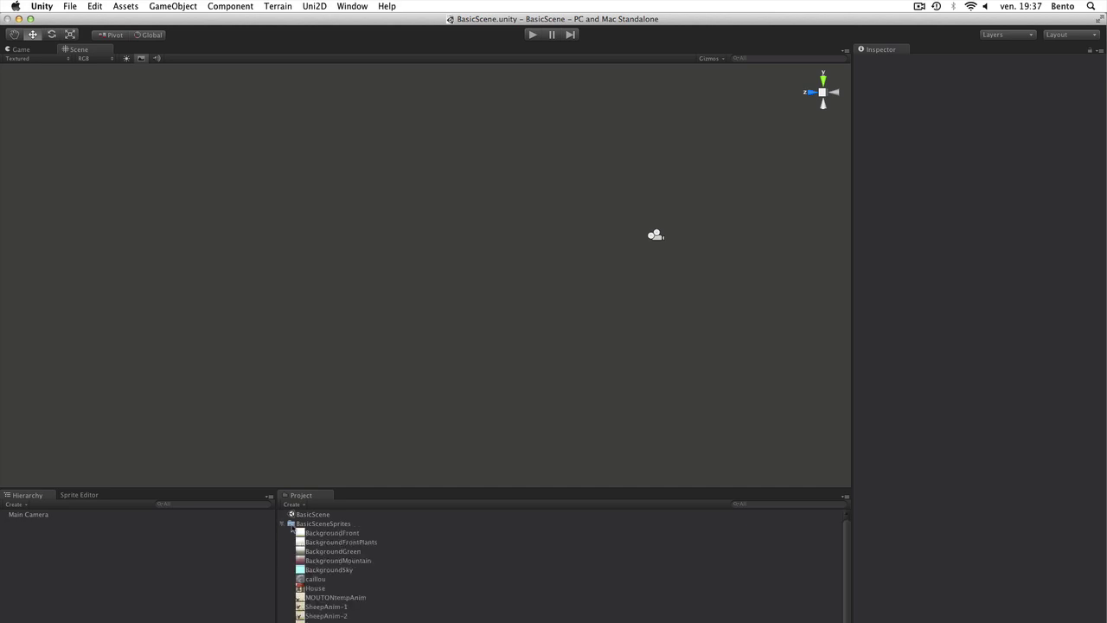
# Place the BackgroundFront, BackgroundFrontPlants, BackgroundGreen and BackgroundMountain textures in the scene as sprites
pyautogui.click(345, 534)
pyautogui.keyDown('shift'); pyautogui.click(348, 558); pyautogui.keyUp('shift')
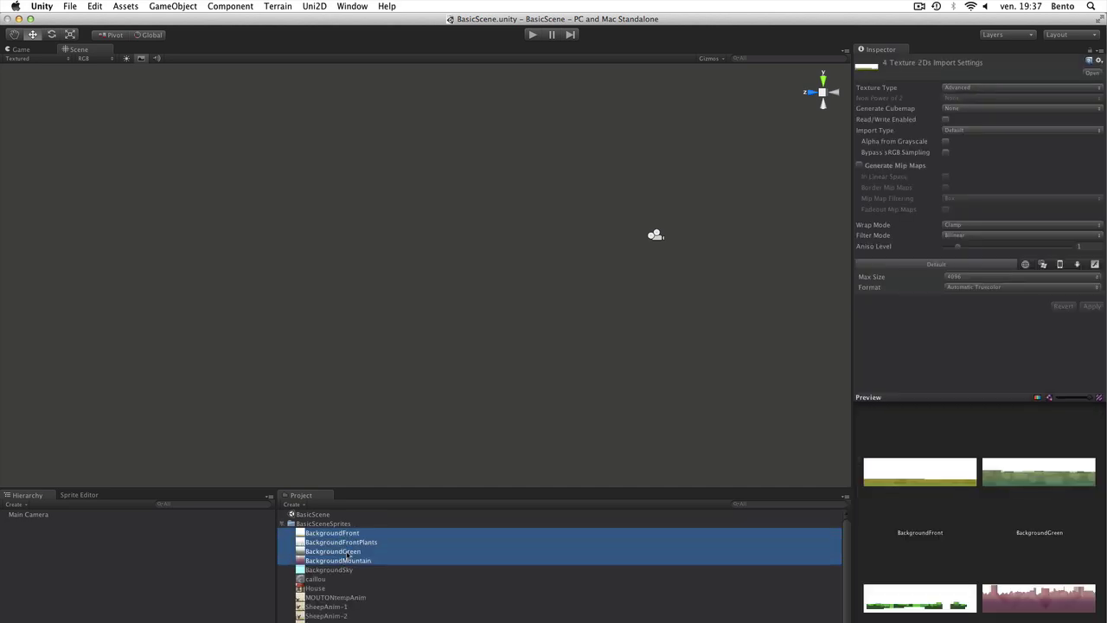
pyautogui.moveTo(321, 535); pyautogui.dragTo(485, 270)
pyautogui.keyDown('alt'); pyautogui.moveTo(577, 316); pyautogui.dragTo(468, 343); pyautogui.keyUp('alt')
pyautogui.scroll(-3, 433, 344)
pyautogui.moveTo(391, 348); pyautogui.dragTo(612, 322, button='middle')
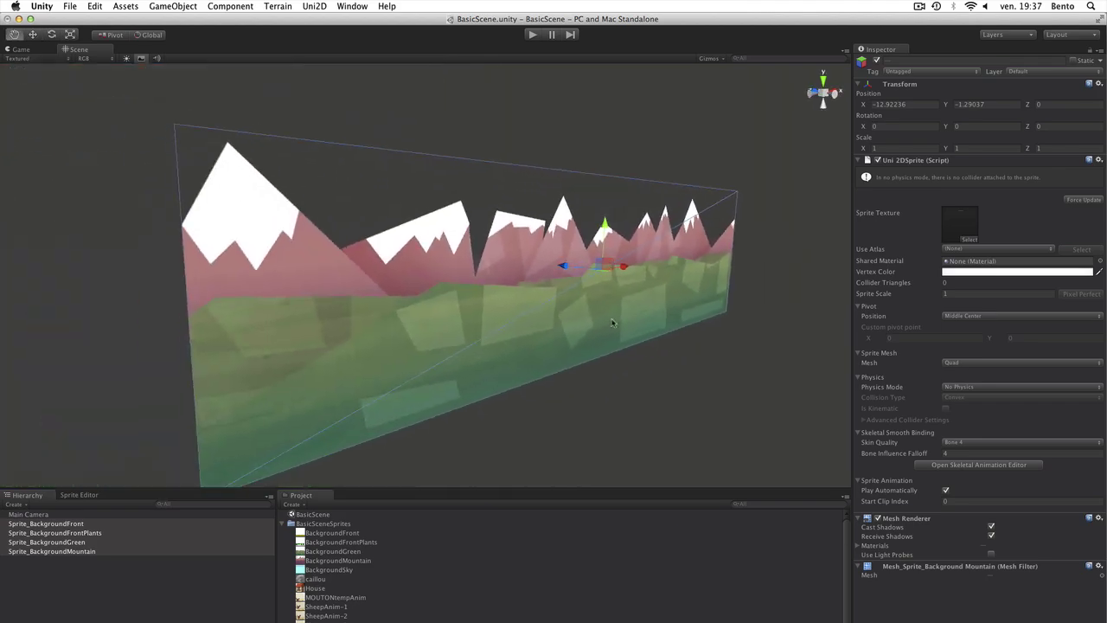
pyautogui.keyDown('alt'); pyautogui.moveTo(612, 323); pyautogui.dragTo(596, 325); pyautogui.keyUp('alt')
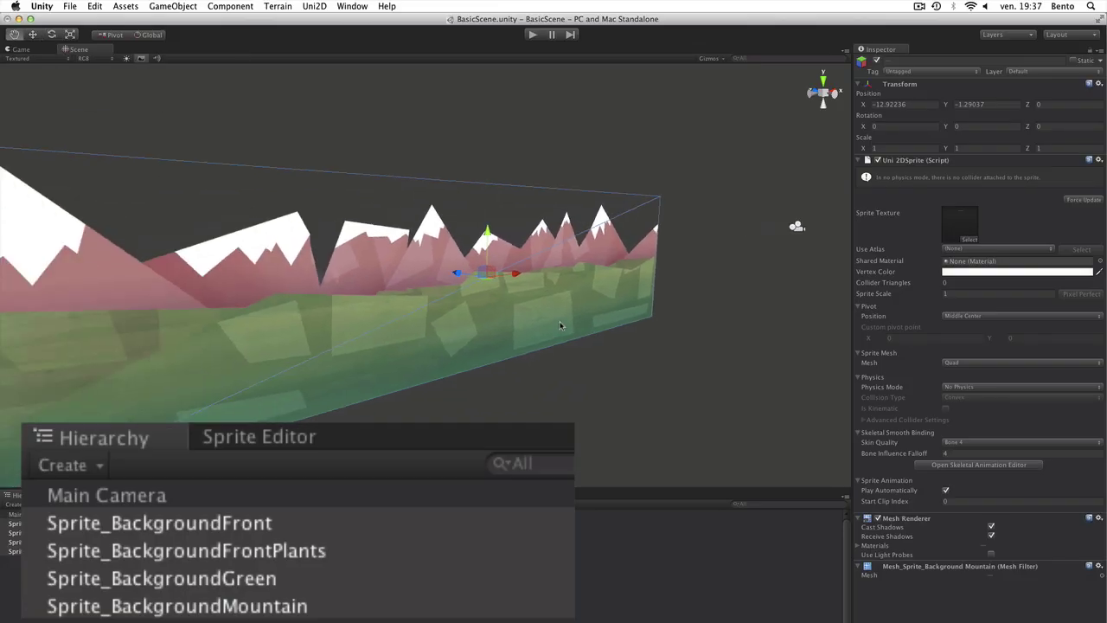
# Set the X and Y position of the four background sprites to 0 and focus the view on them
pyautogui.press('w')
pyautogui.click(902, 104)
pyautogui.write('0')
pyautogui.press('Tab')
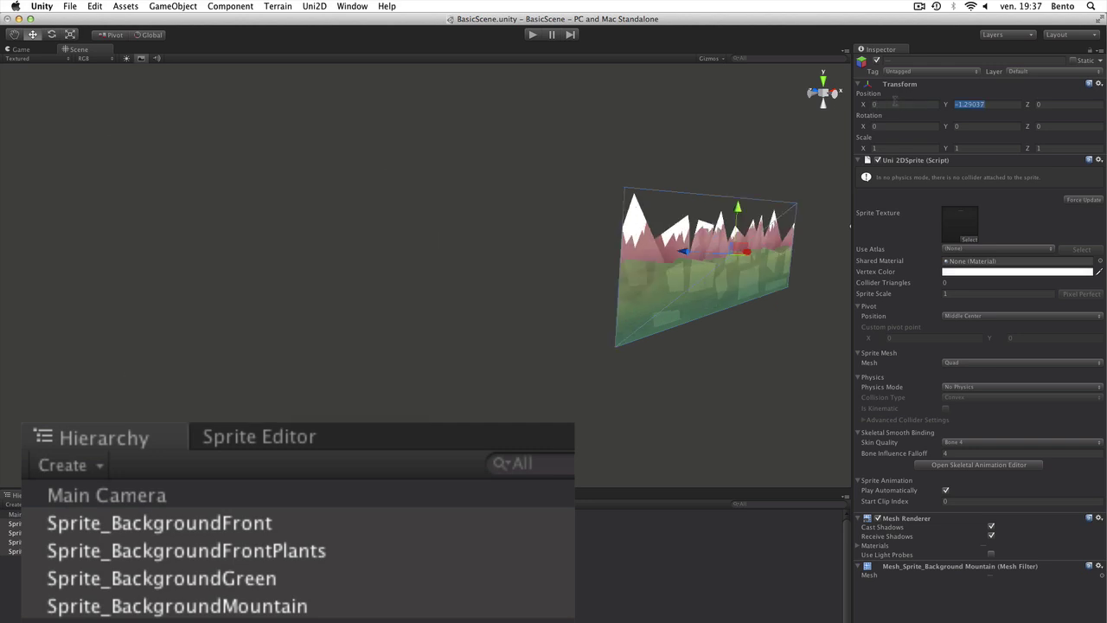
pyautogui.write('0f')
pyautogui.scroll(4, 456, 331)
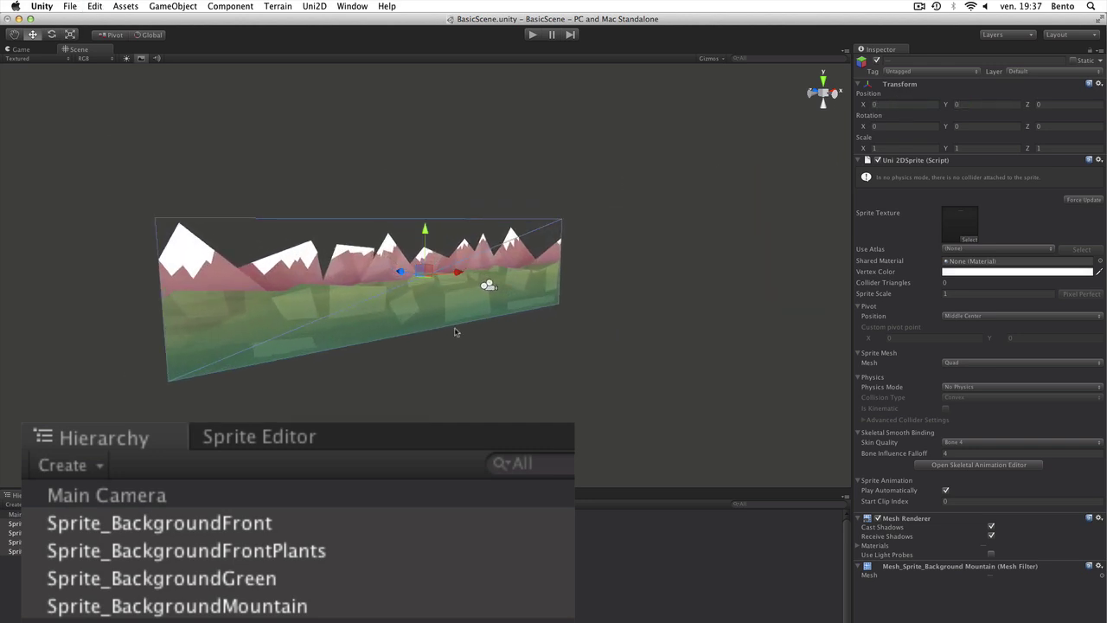
# Set the Z position of Sprite_BackgroundGreen to 1
pyautogui.click(121, 562)
pyautogui.click(268, 529)
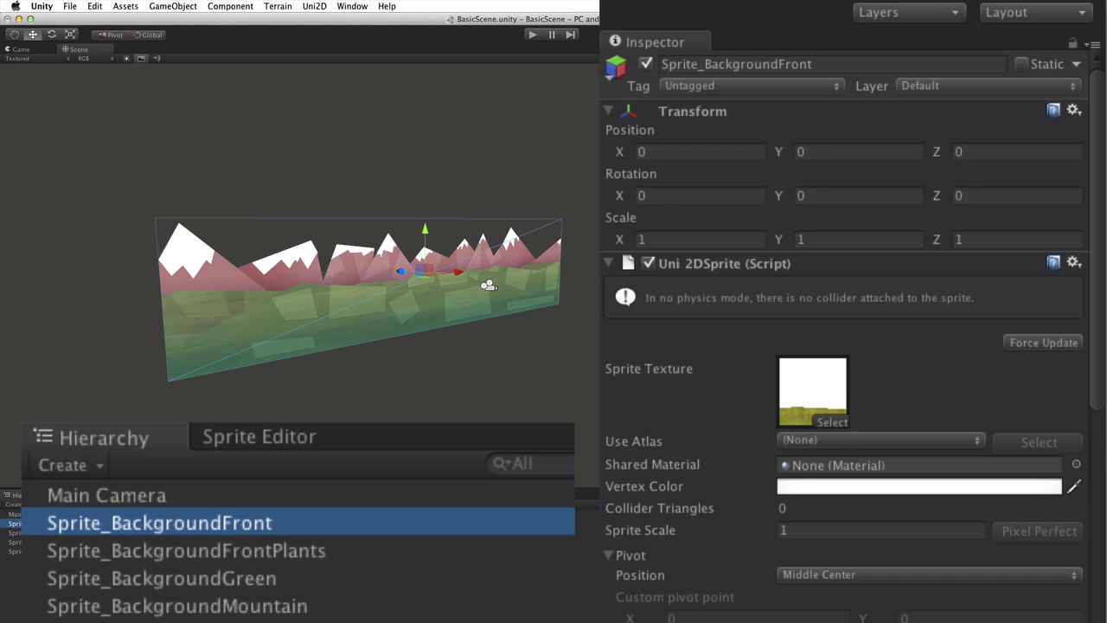
pyautogui.click(290, 580)
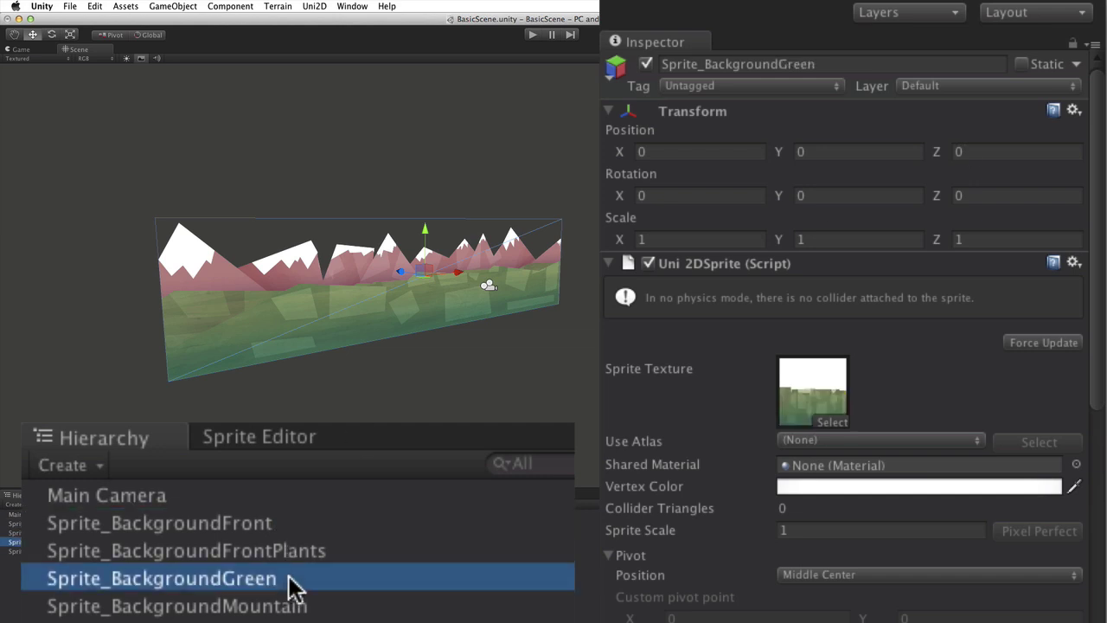
pyautogui.click(997, 153)
pyautogui.write('1')
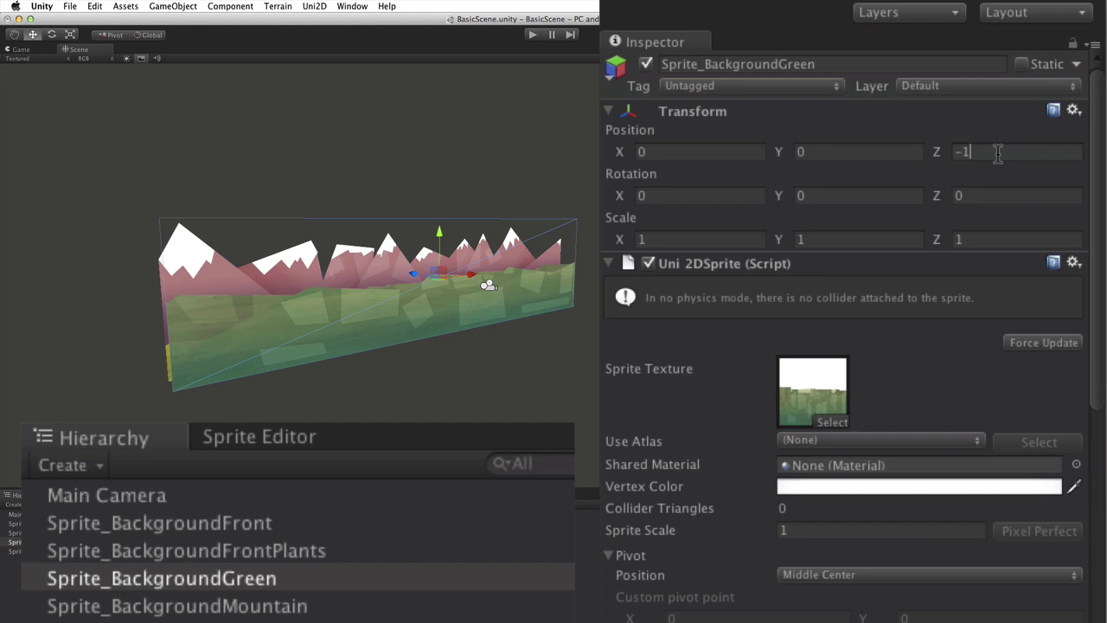
# Set the Z position of Sprite_BackgroundMountain to 2
pyautogui.click(278, 604)
pyautogui.click(992, 154)
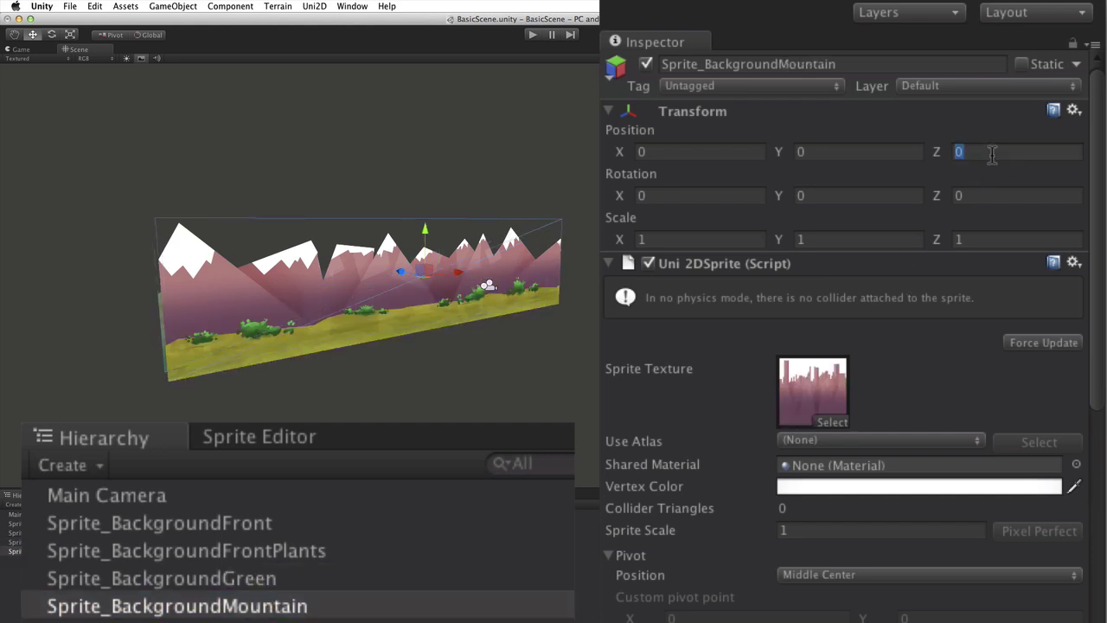
pyautogui.write('2')
pyautogui.click(543, 332)
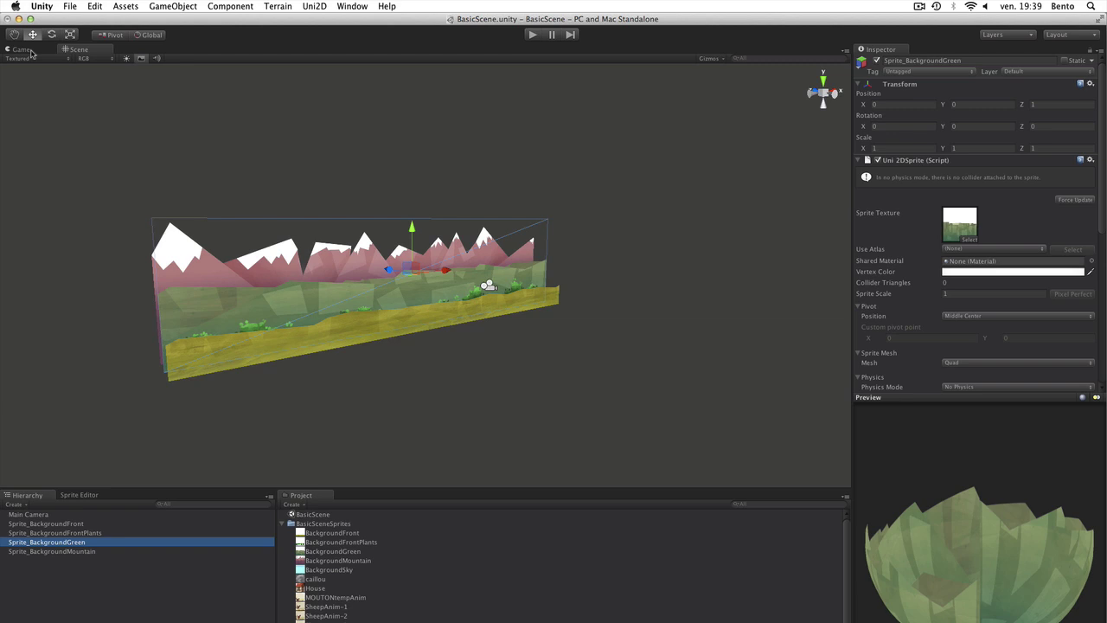
# Lower Sprite_BackgroundGreen to a Y position of about -0.8 and check the composition in the Game view
pyautogui.click(36, 50)
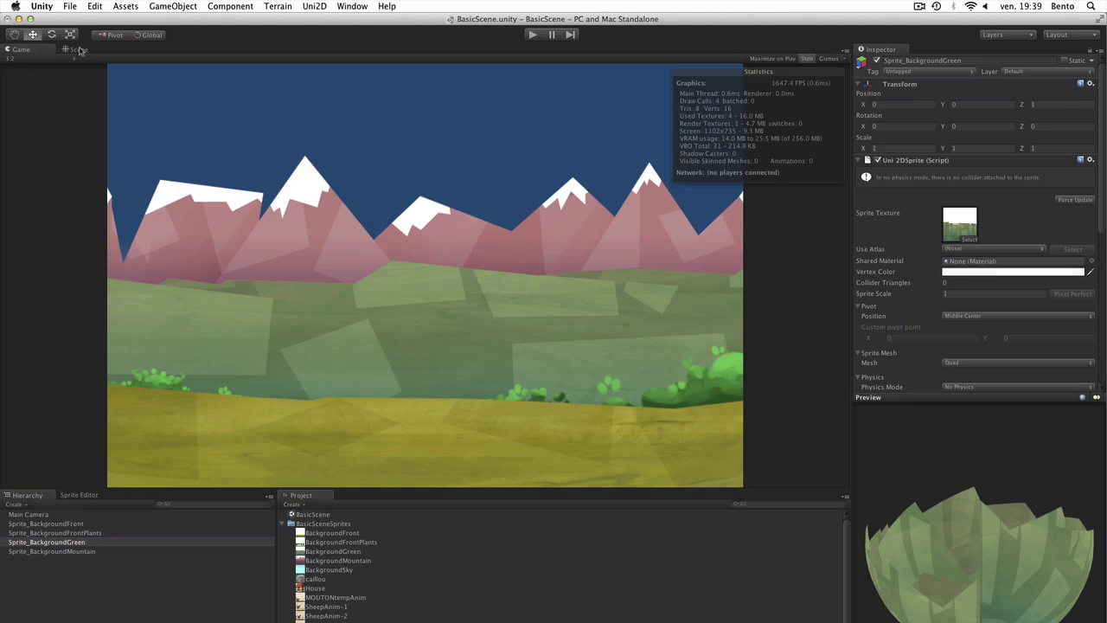
pyautogui.click(78, 50)
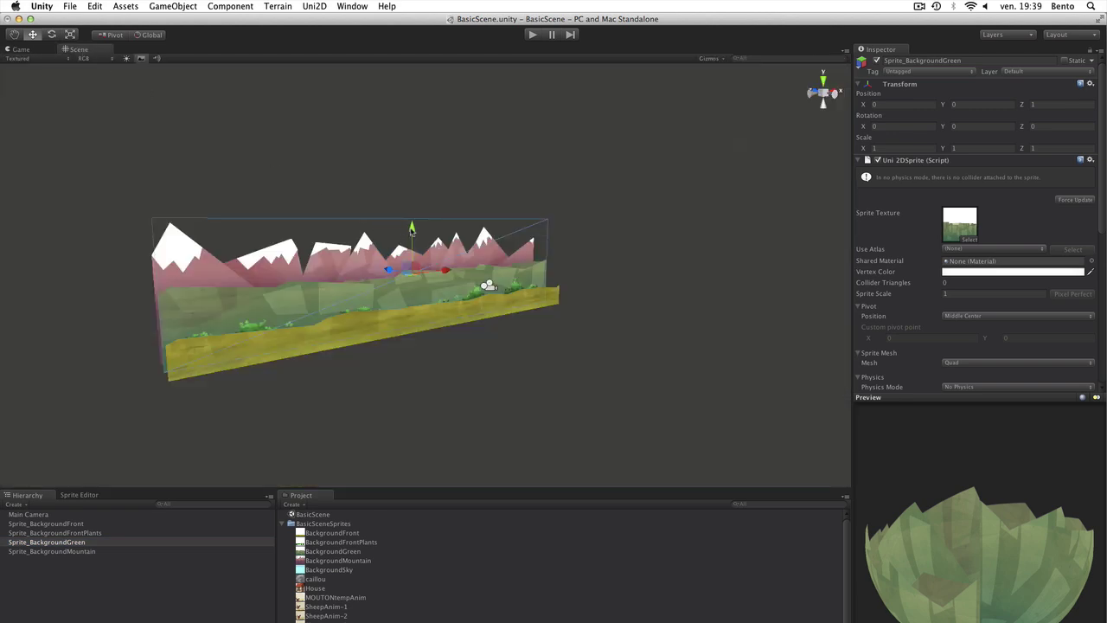
pyautogui.moveTo(412, 230); pyautogui.dragTo(407, 248)
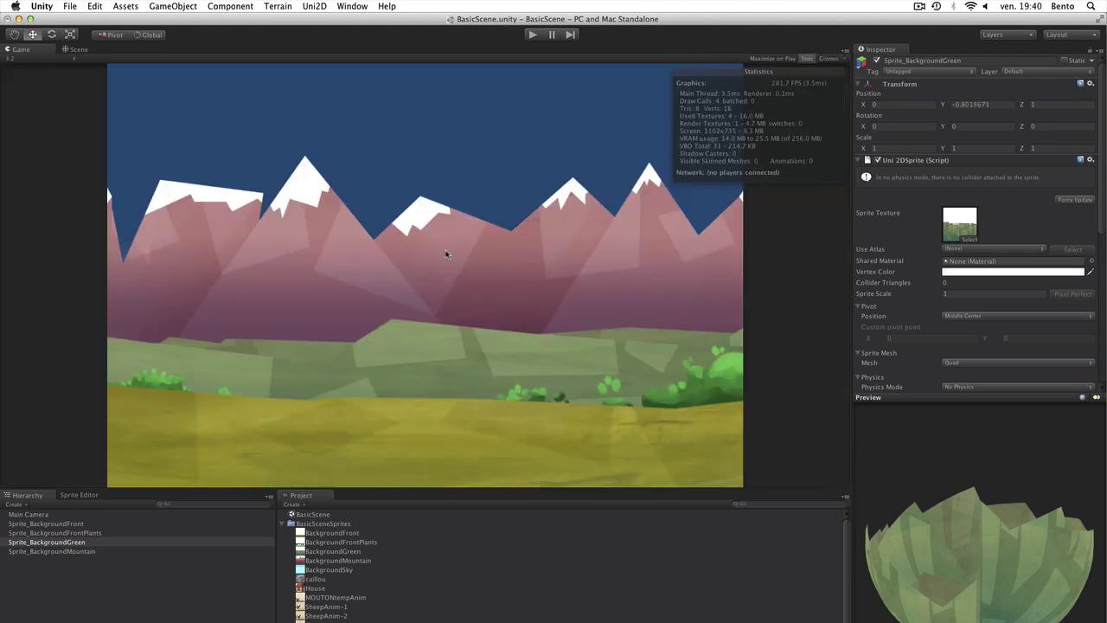
pyautogui.click(78, 49)
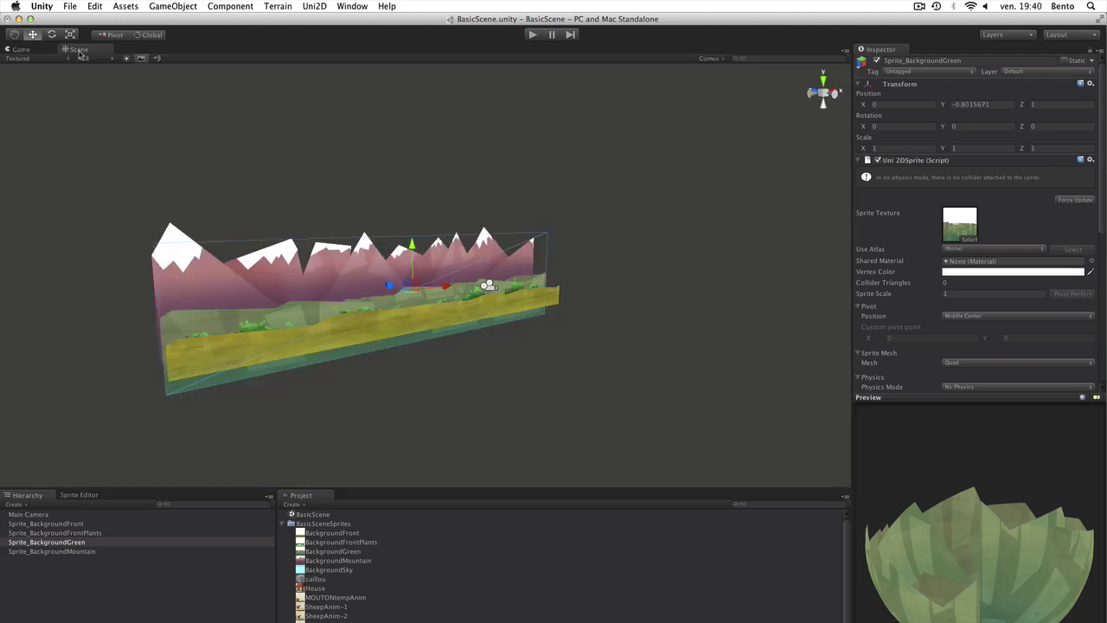
pyautogui.click(569, 368)
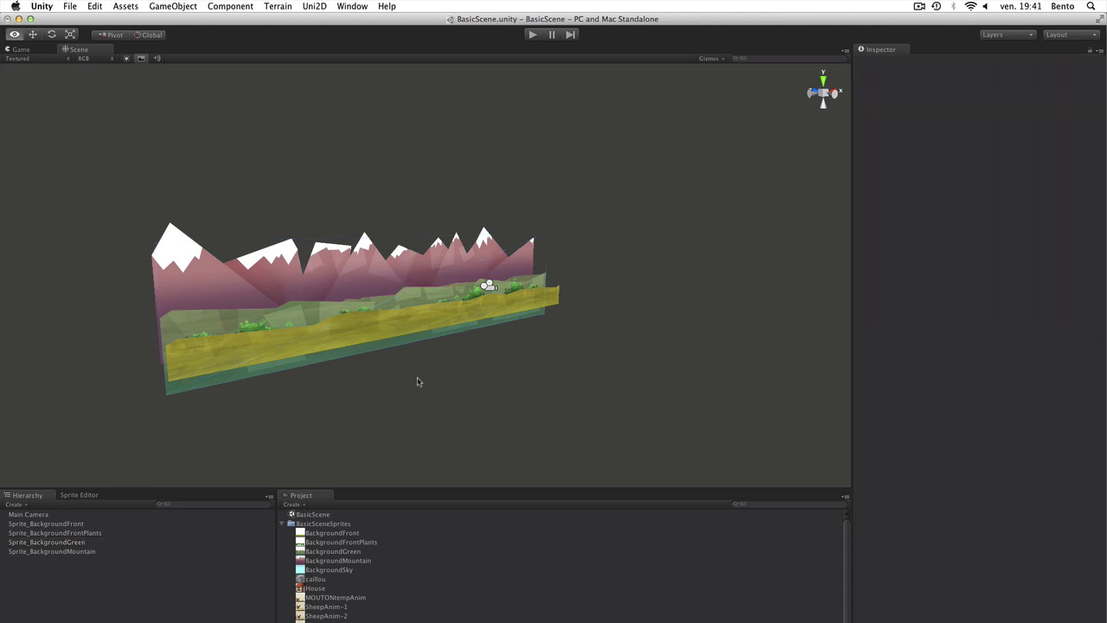
# Reveal the BackgroundGreen texture's file in Finder and open BackgroundGreen.png in Aperçu
pyautogui.keyDown('alt'); pyautogui.moveTo(420, 378); pyautogui.dragTo(556, 343); pyautogui.keyUp('alt')
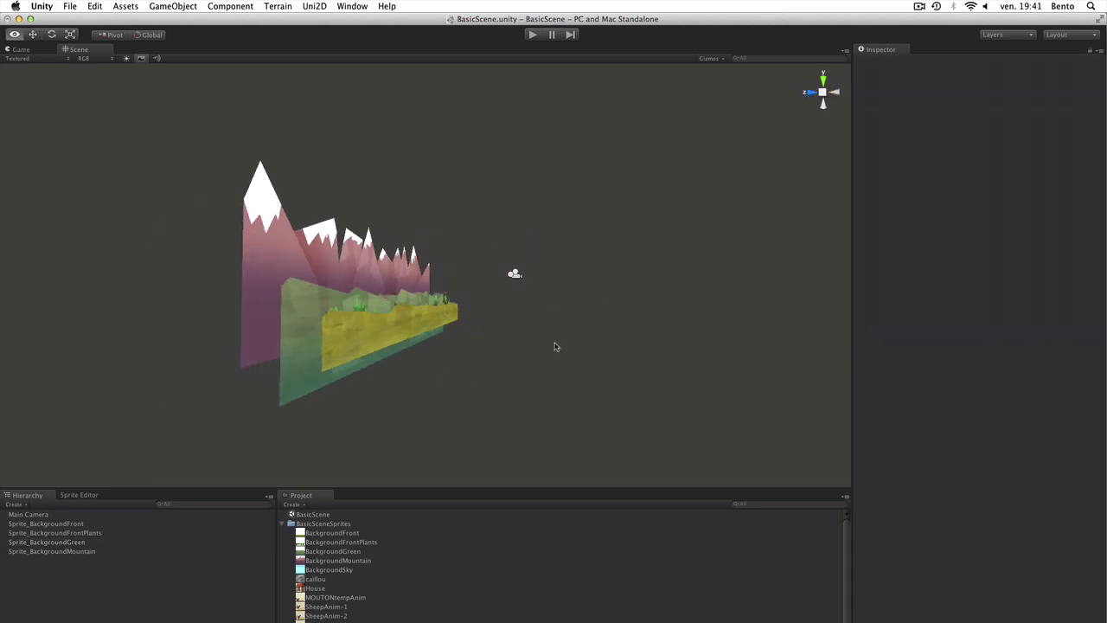
pyautogui.click(350, 551)
pyautogui.rightClick(350, 552)
pyautogui.click(396, 529)
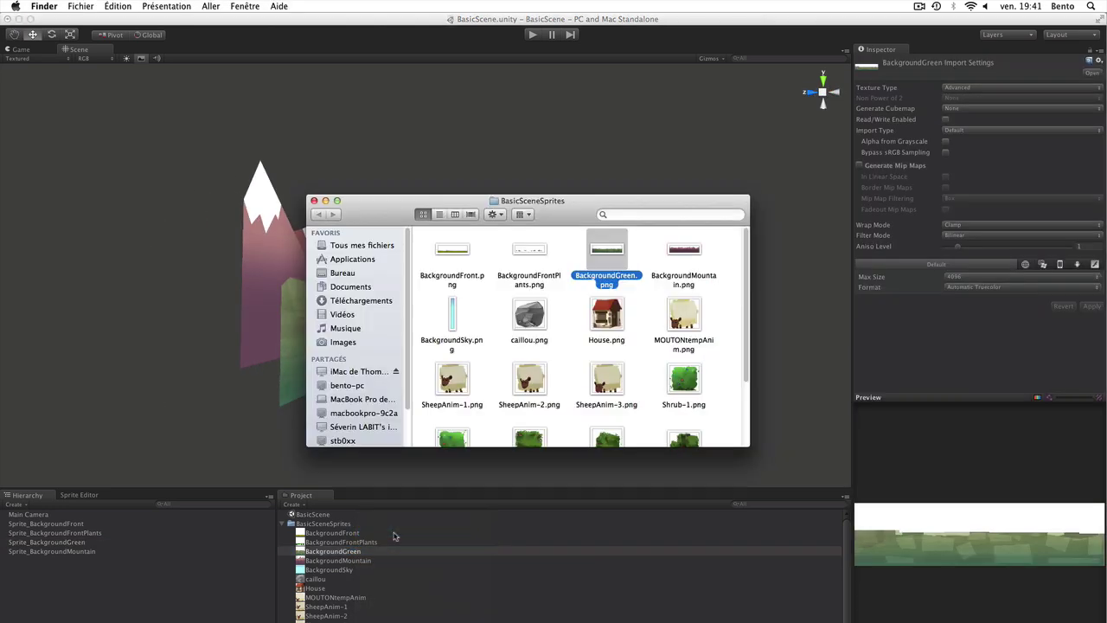
pyautogui.doubleClick(616, 254)
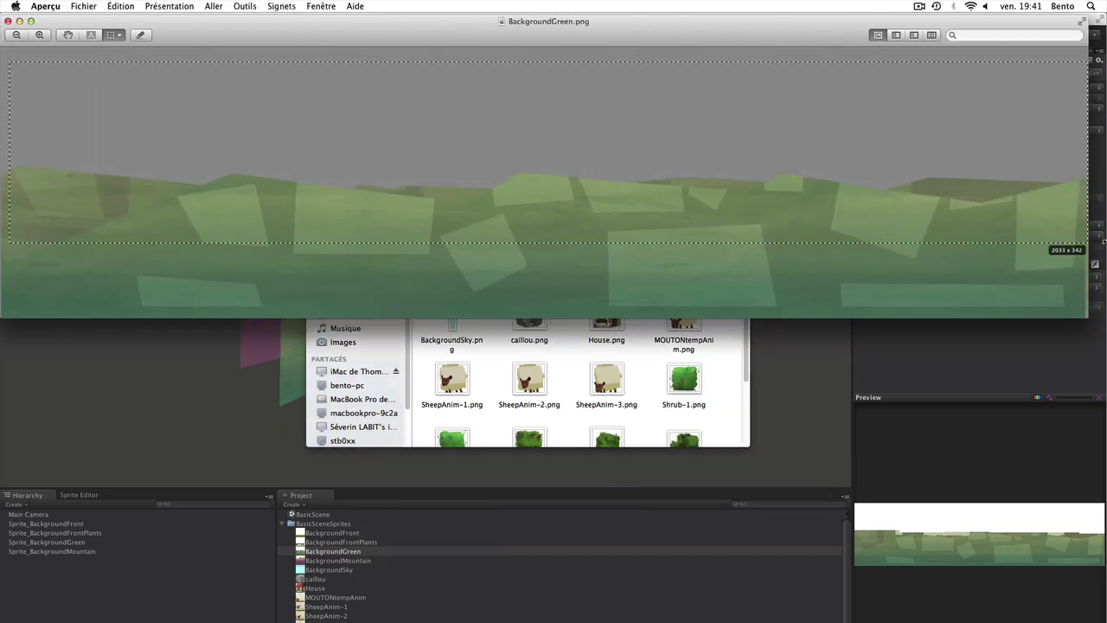
# Crop the bottom strip off BackgroundGreen.png, keeping its full width and upper edge, and save the file
pyautogui.moveTo(1103, 242); pyautogui.dragTo(1104, 243)
pyautogui.moveTo(556, 243); pyautogui.dragTo(556, 266)
pyautogui.moveTo(555, 63); pyautogui.dragTo(524, 42)
pyautogui.moveTo(10, 155); pyautogui.dragTo(8, 147)
pyautogui.click(145, 6)
pyautogui.moveTo(244, 6)
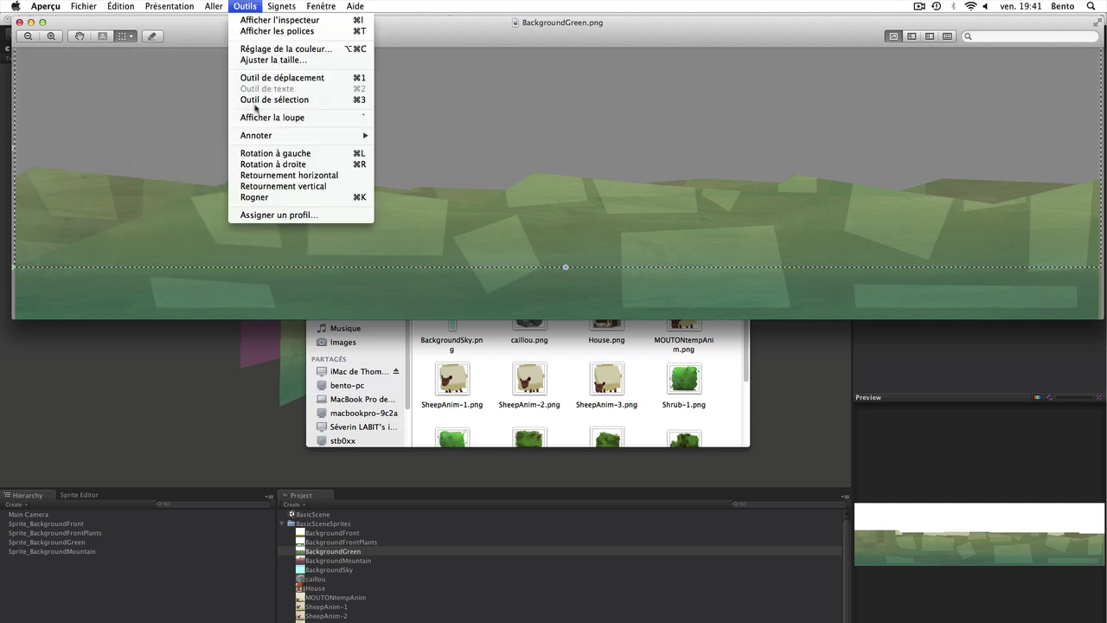
pyautogui.click(259, 197)
pyautogui.press('super+s')
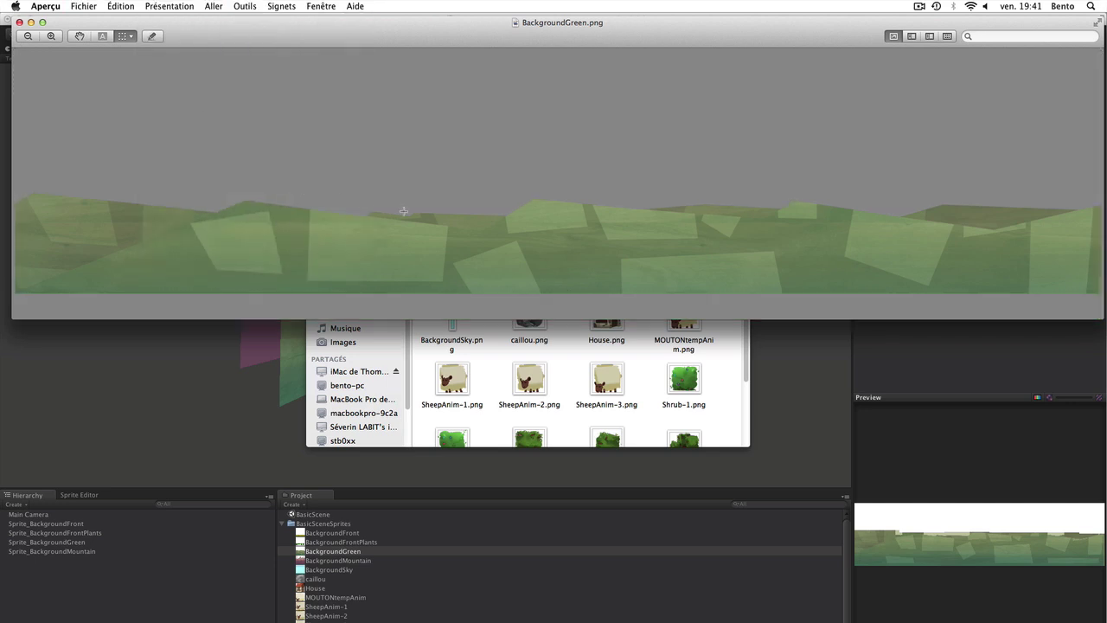
# Switch back to Unity, raise the cropped green background sprite level with the other layers' bases, and check the Game view
pyautogui.click(387, 499)
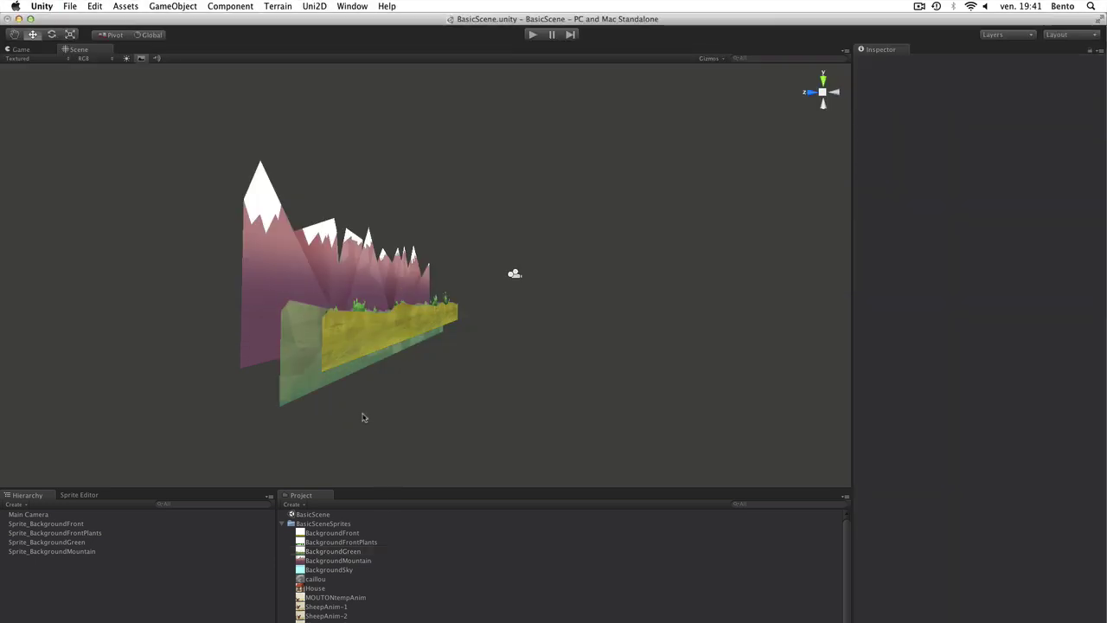
pyautogui.click(301, 365)
pyautogui.moveTo(403, 321); pyautogui.dragTo(403, 286)
pyautogui.click(742, 187)
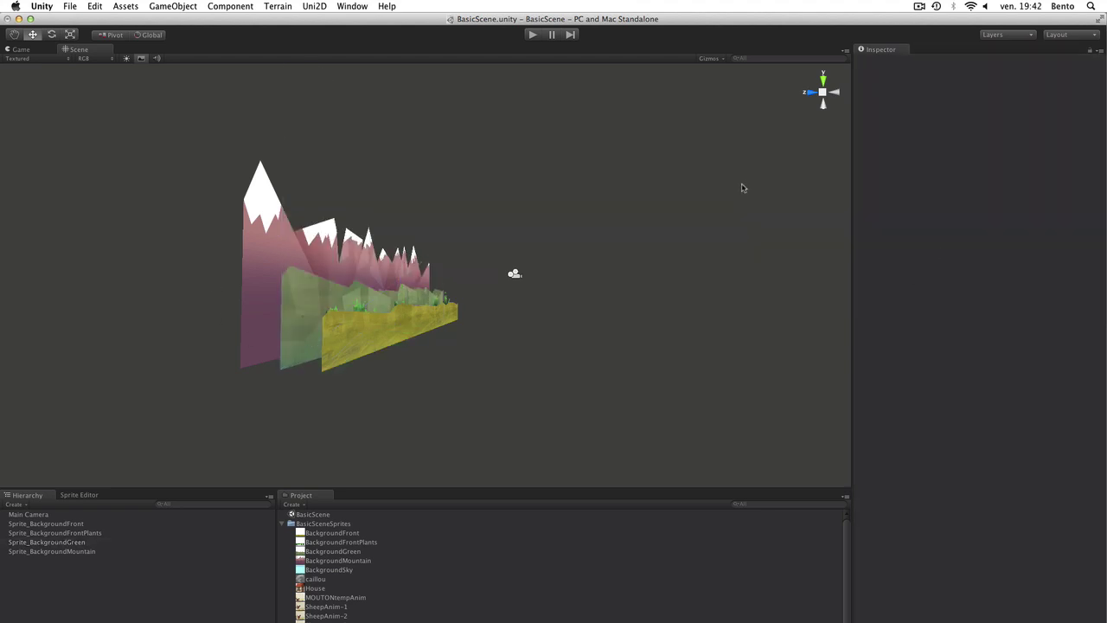
pyautogui.keyDown('alt'); pyautogui.moveTo(476, 331); pyautogui.dragTo(455, 341); pyautogui.keyUp('alt')
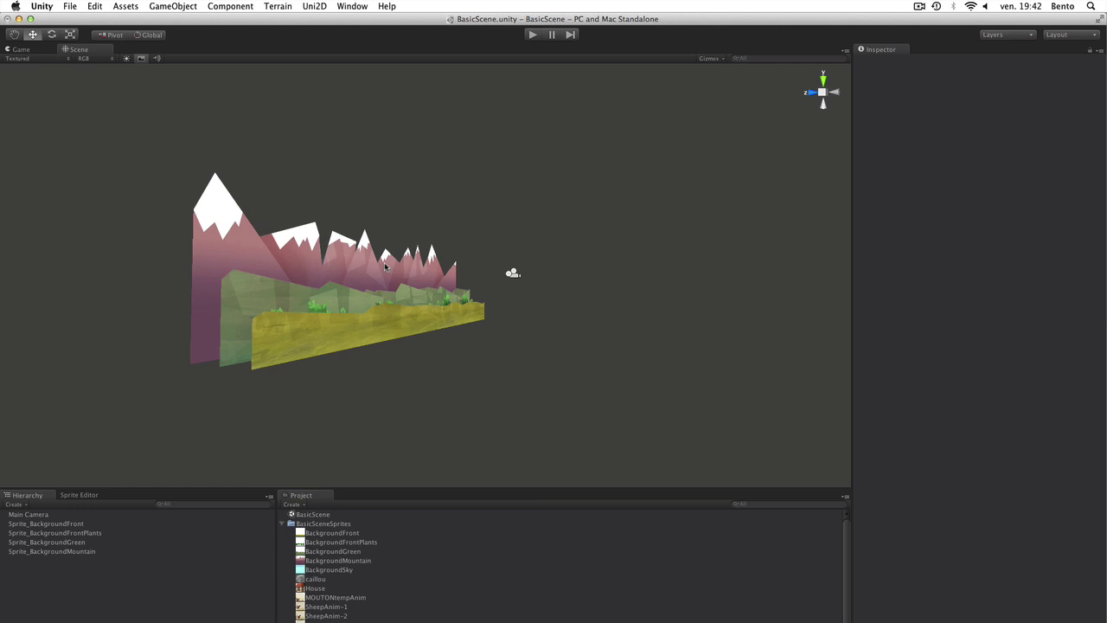
pyautogui.click(21, 49)
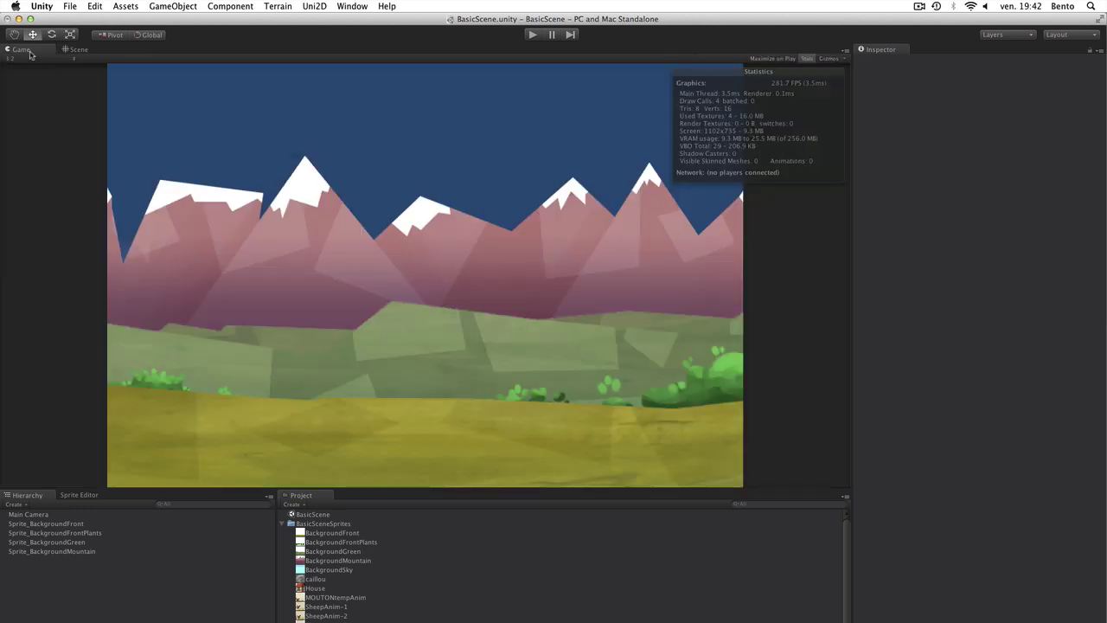
pyautogui.click(76, 49)
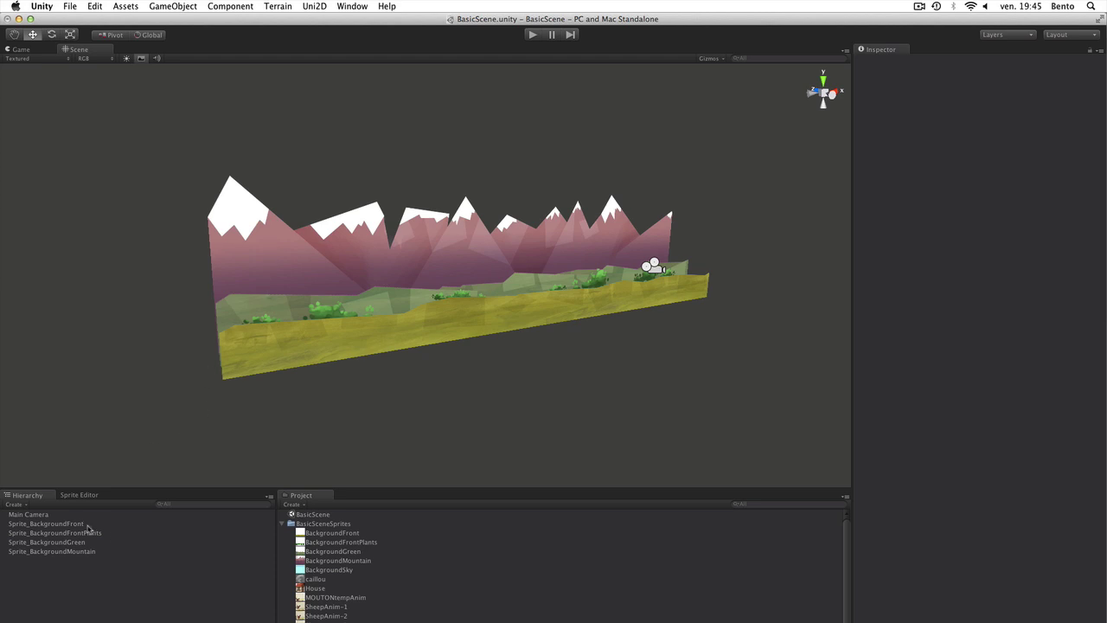
# Select the BackgroundFront, BackgroundGreen and BackgroundMountain sprites together and set their sprite mesh to Texture To Mesh
pyautogui.click(88, 525)
pyautogui.keyDown('super'); pyautogui.click(92, 534); pyautogui.keyUp('super')
pyautogui.keyDown('super'); pyautogui.click(90, 542); pyautogui.keyUp('super')
pyautogui.keyDown('super'); pyautogui.click(91, 550); pyautogui.keyUp('super')
pyautogui.keyDown('super'); pyautogui.click(95, 533); pyautogui.keyUp('super')
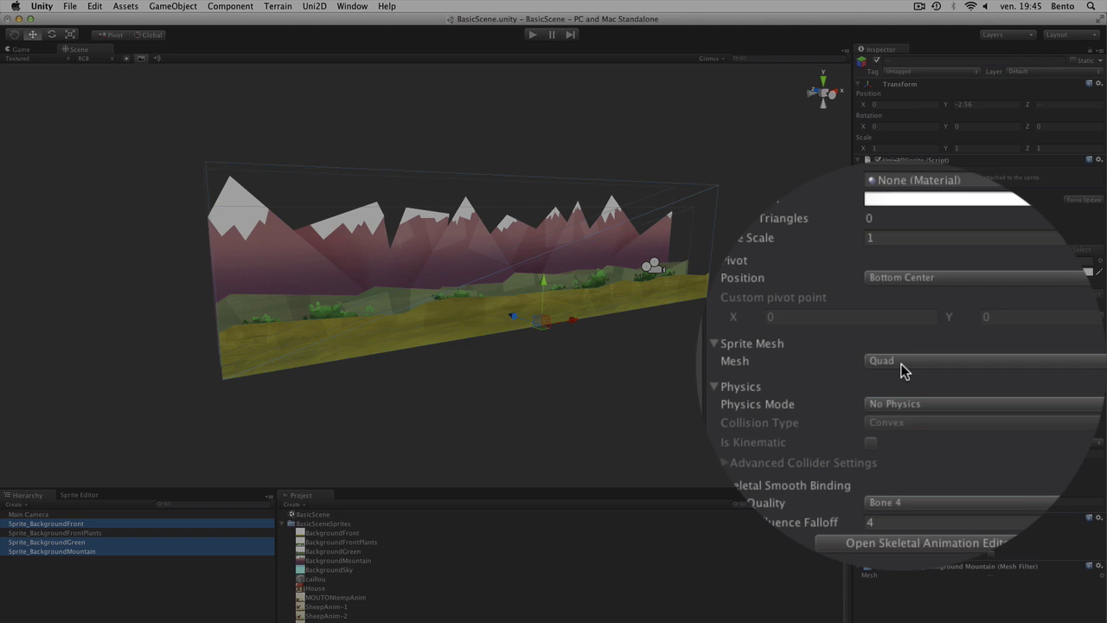
pyautogui.click(968, 362)
pyautogui.click(977, 372)
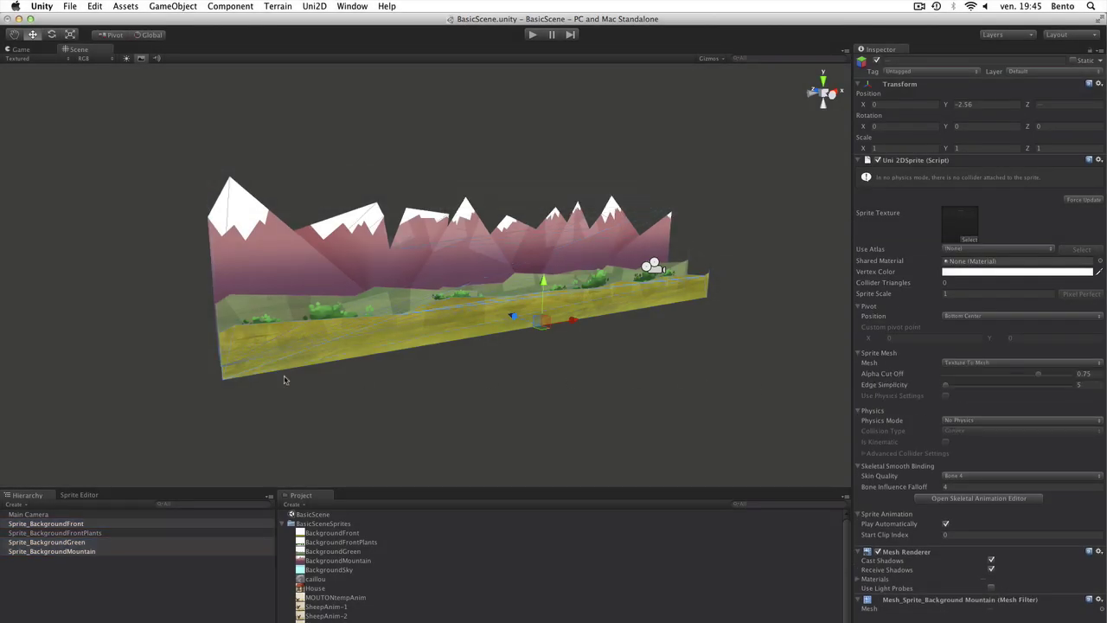
# Set the sprite mesh of Sprite_BackgroundFrontPlants to Grid
pyautogui.click(93, 518)
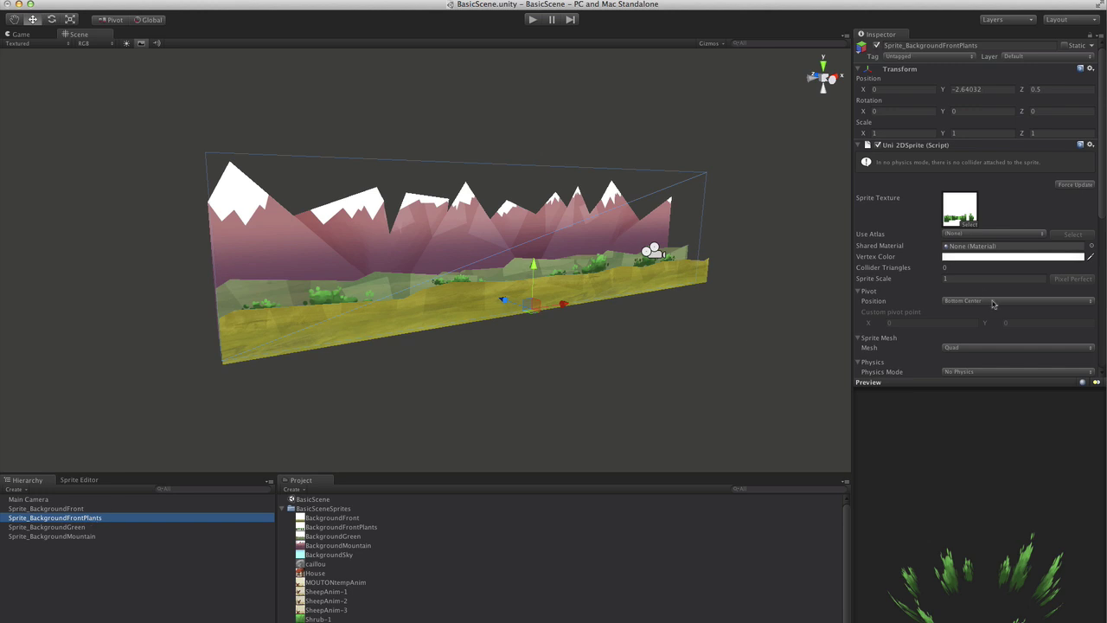
pyautogui.moveTo(929, 377); pyautogui.dragTo(929, 545)
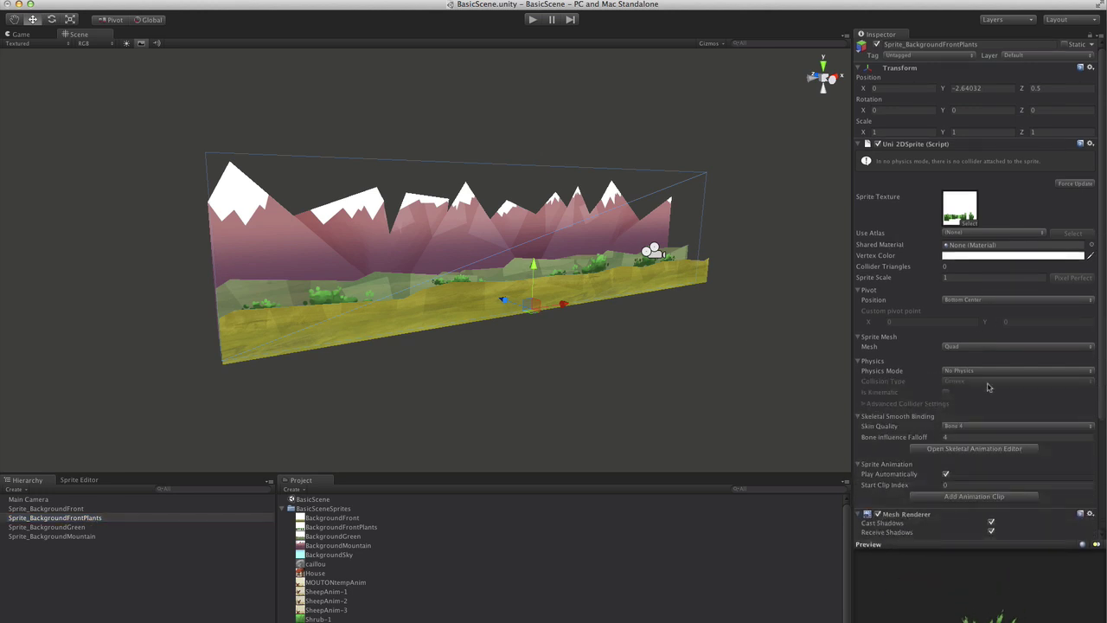
pyautogui.click(984, 348)
pyautogui.click(905, 375)
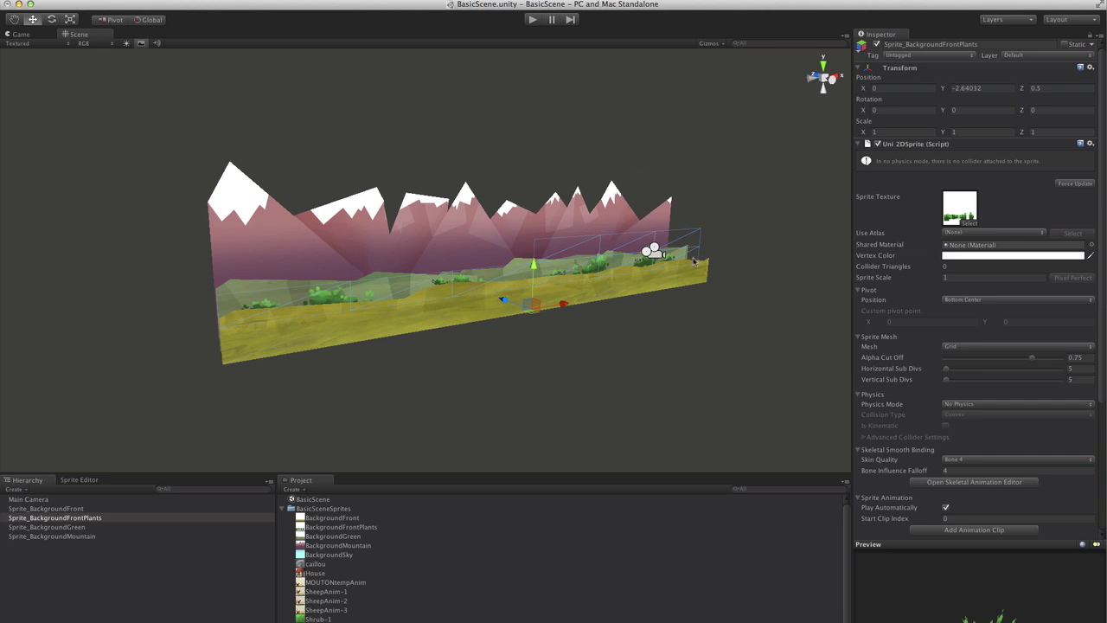
# Change the shader of the mountain background sprite's material to Unlit/Texture
pyautogui.click(309, 260)
pyautogui.scroll(-5, 986, 467)
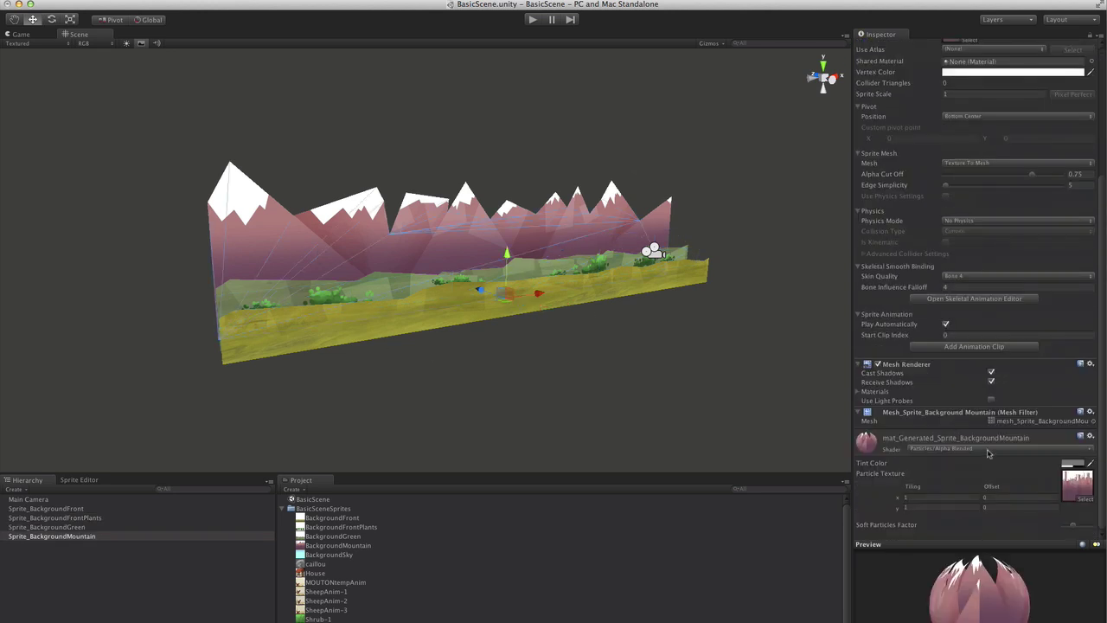
pyautogui.click(994, 449)
pyautogui.moveTo(934, 622)
pyautogui.click(891, 622)
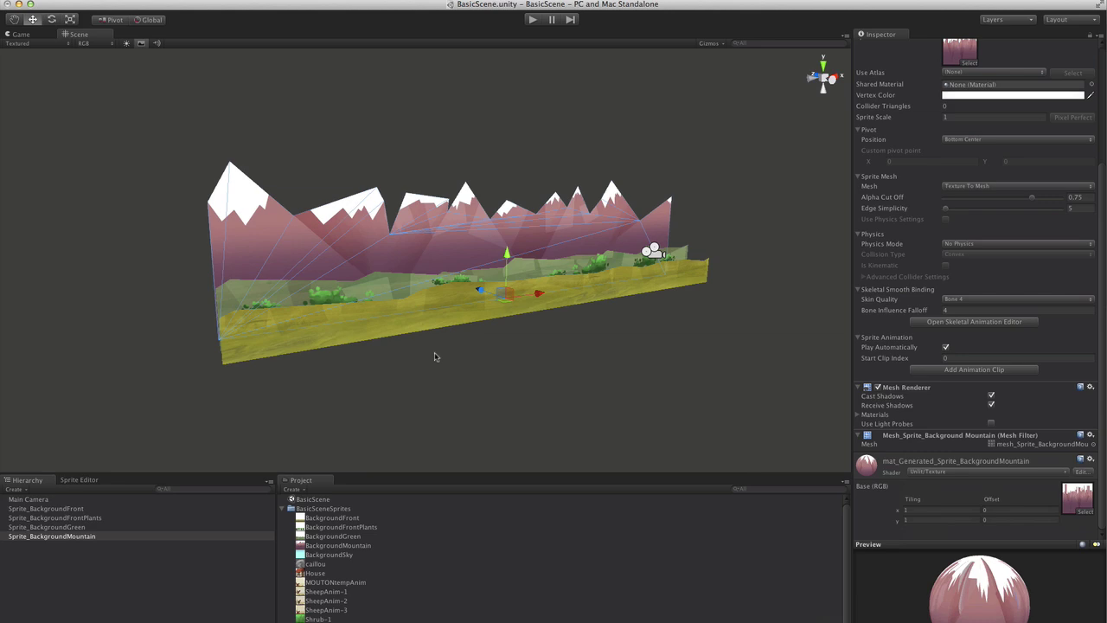
# Give the materials of the green and front background sprites the same Unlit/Texture shader as the mountains
pyautogui.click(275, 305)
pyautogui.click(275, 283)
pyautogui.click(949, 473)
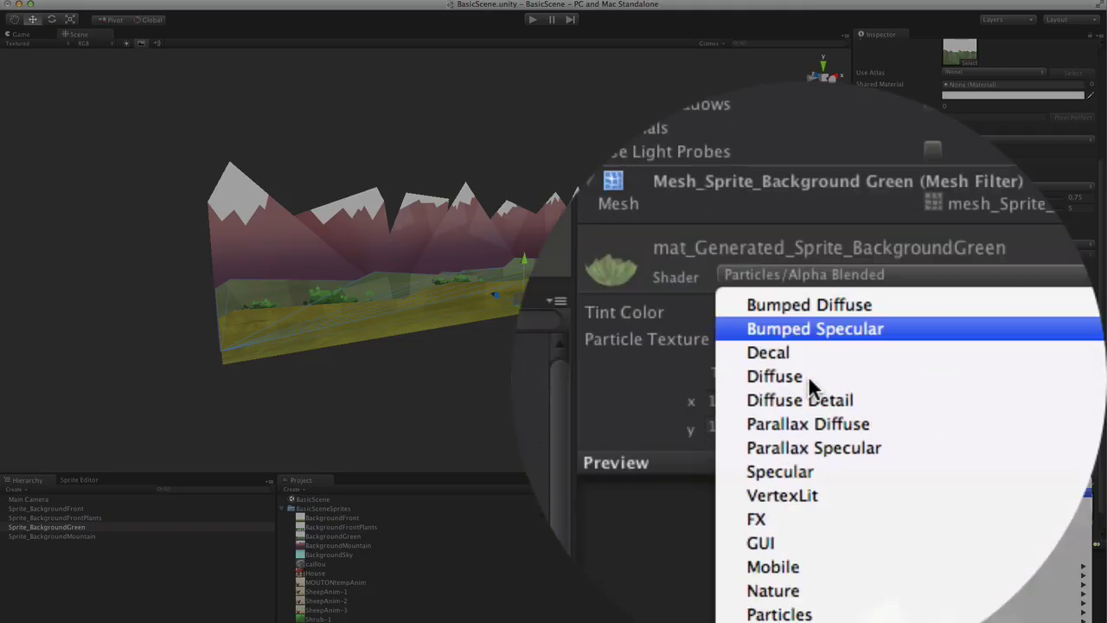
pyautogui.moveTo(935, 620)
pyautogui.click(580, 596)
pyautogui.click(373, 335)
pyautogui.click(980, 472)
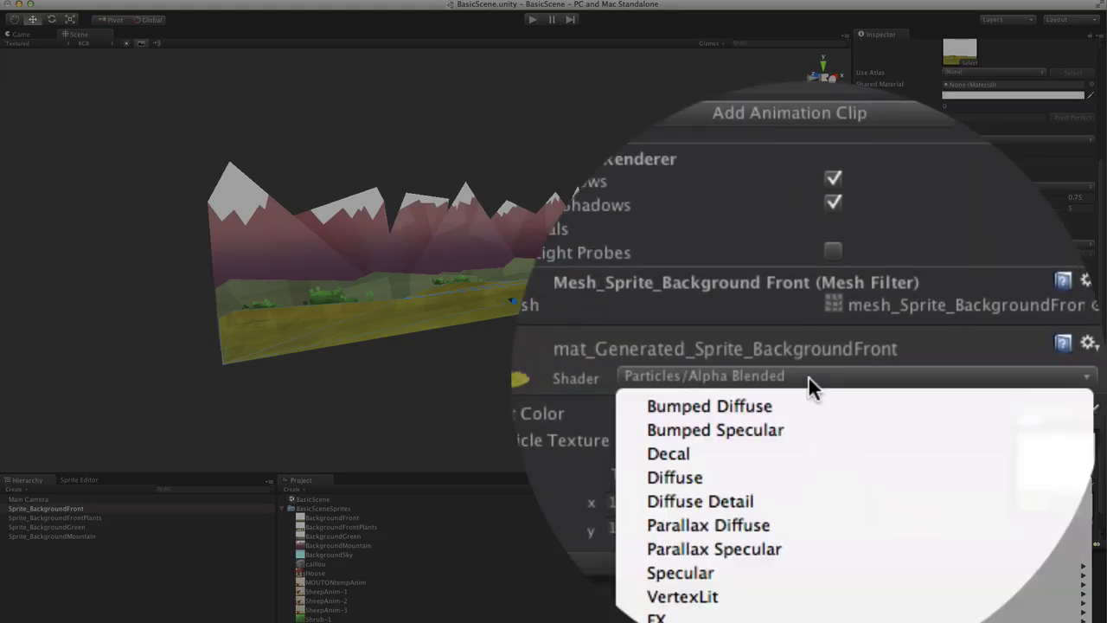
pyautogui.click(873, 608)
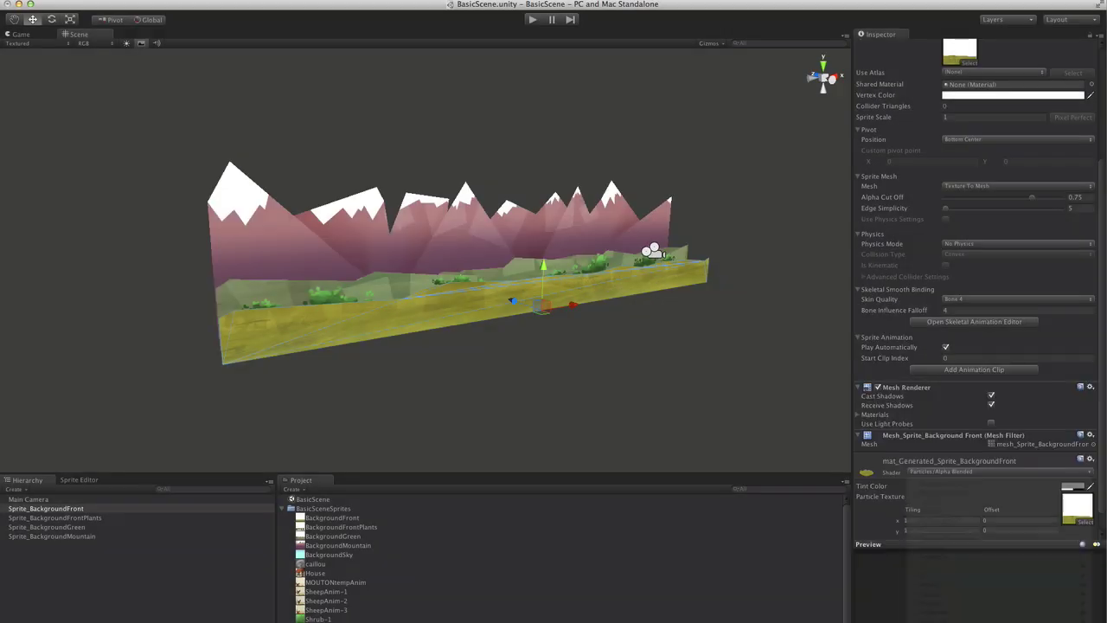
pyautogui.click(521, 398)
# Frame the front plants sprite and set its grid mesh to 15 horizontal and 15 vertical subdivisions
pyautogui.click(326, 298)
pyautogui.press('f')
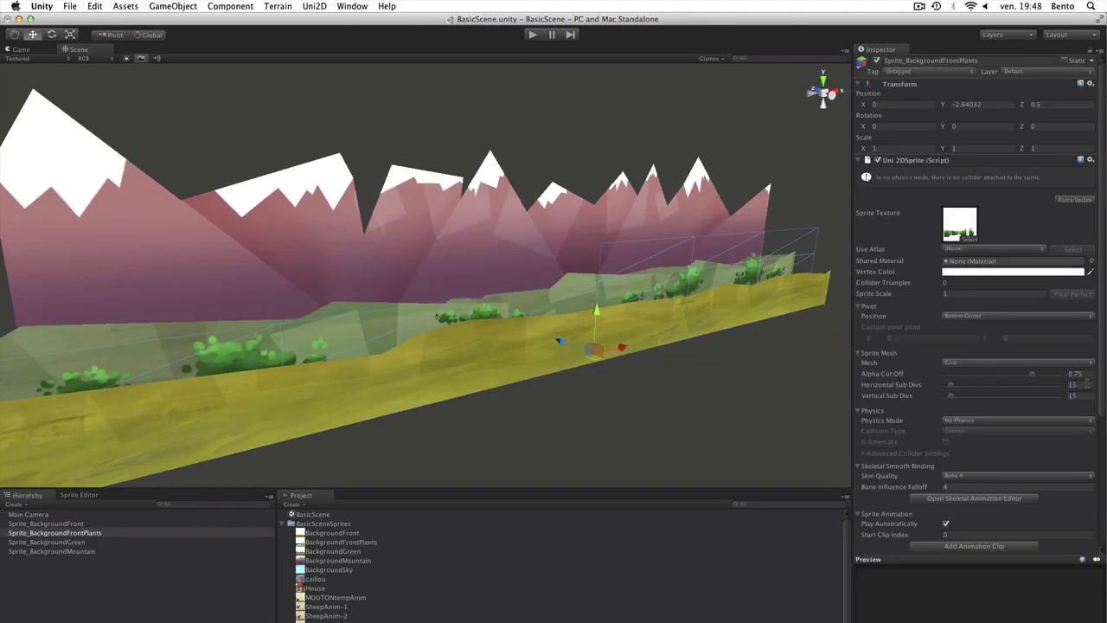
pyautogui.press('Return')
pyautogui.scroll(-3, 443, 363)
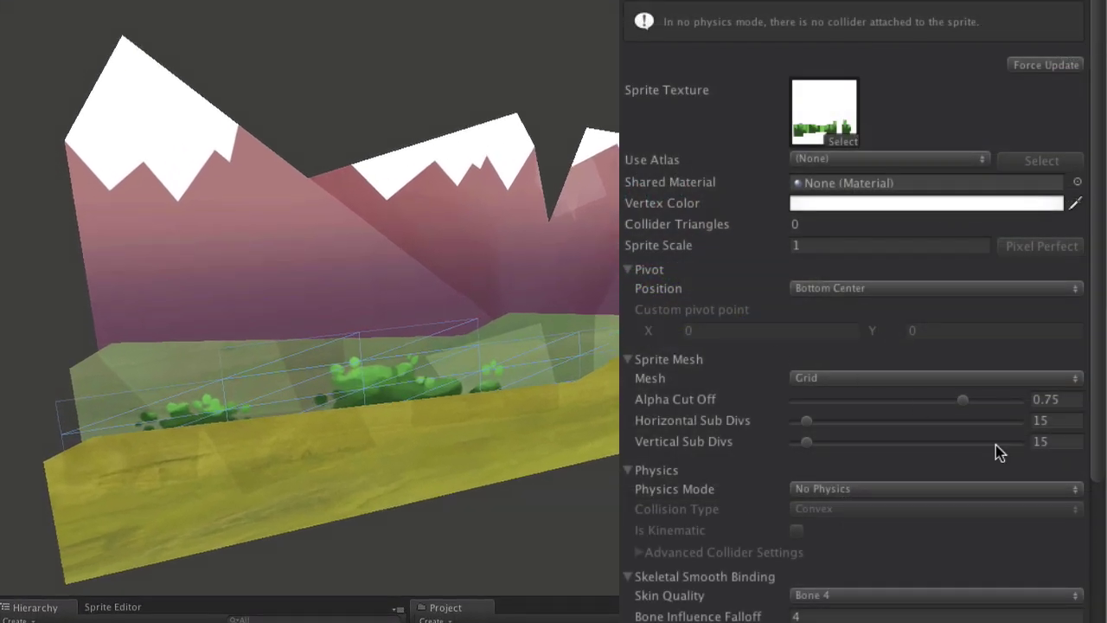
# Refine the front plants grid mesh to 30 horizontal and 50 vertical subdivisions
pyautogui.press('BackSpace')
pyautogui.press('BackSpace')
pyautogui.write('0')
pyautogui.press('BackSpace')
pyautogui.write('30')
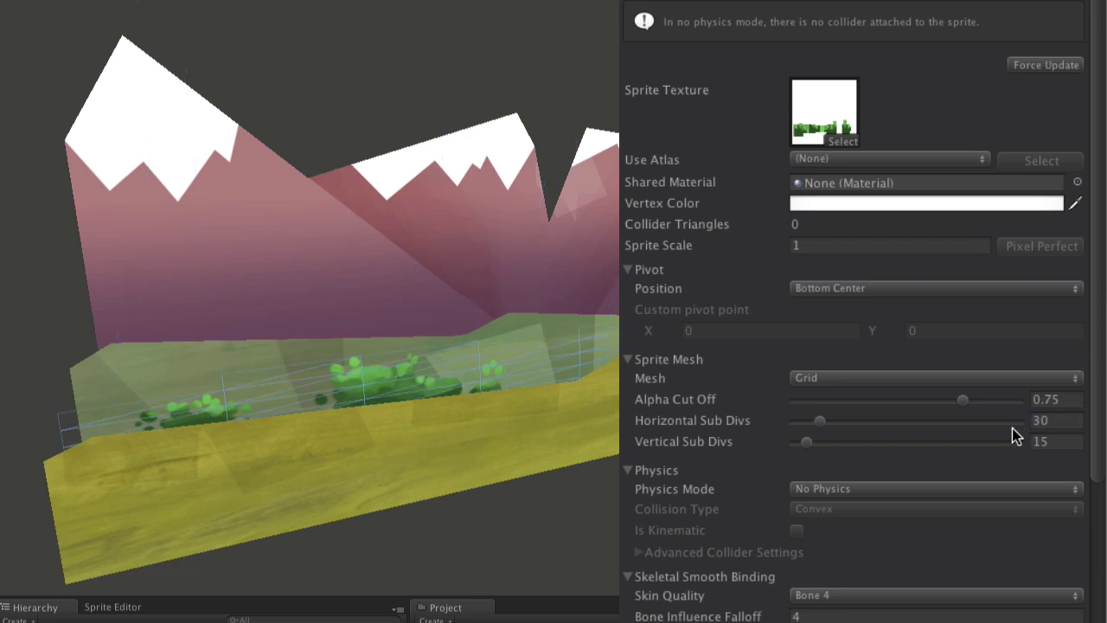
pyautogui.click(1037, 441)
pyautogui.write('45')
pyautogui.press('Return')
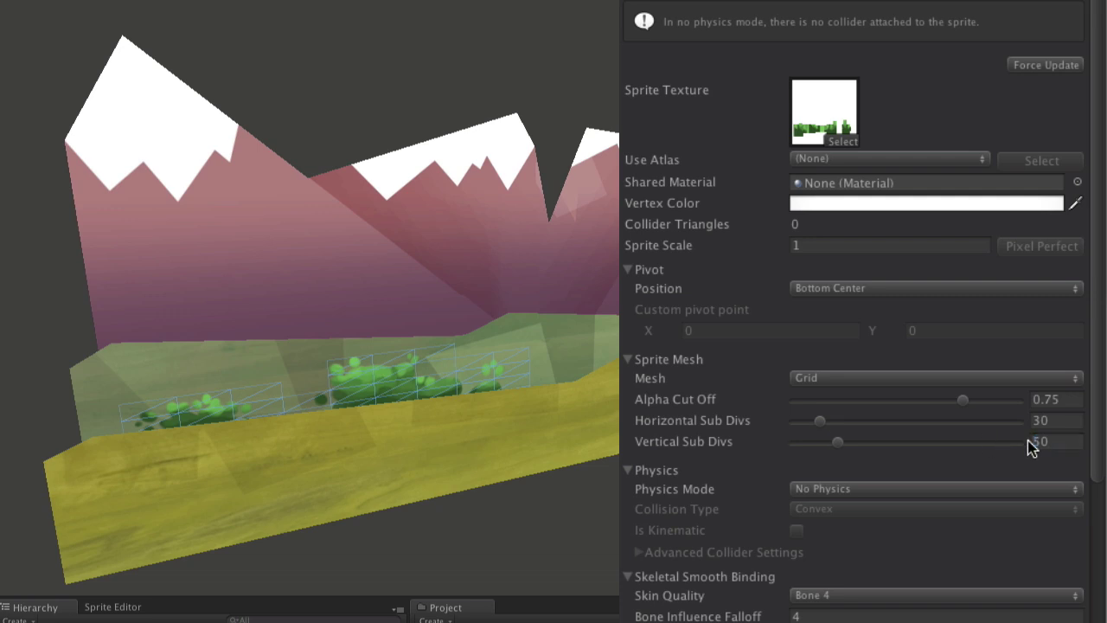
# Inspect the grid around the plants and set its vertical subdivisions to 60
pyautogui.keyDown('alt'); pyautogui.moveTo(553, 467); pyautogui.dragTo(543, 418); pyautogui.keyUp('alt')
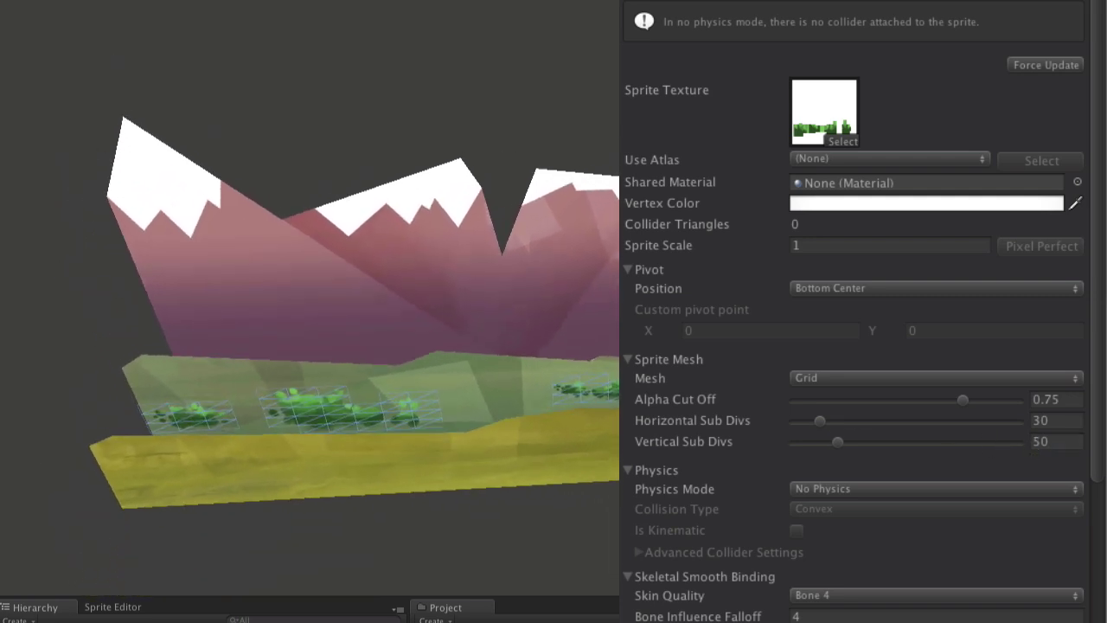
pyautogui.click(1069, 443)
pyautogui.write('60')
pyautogui.press('Return')
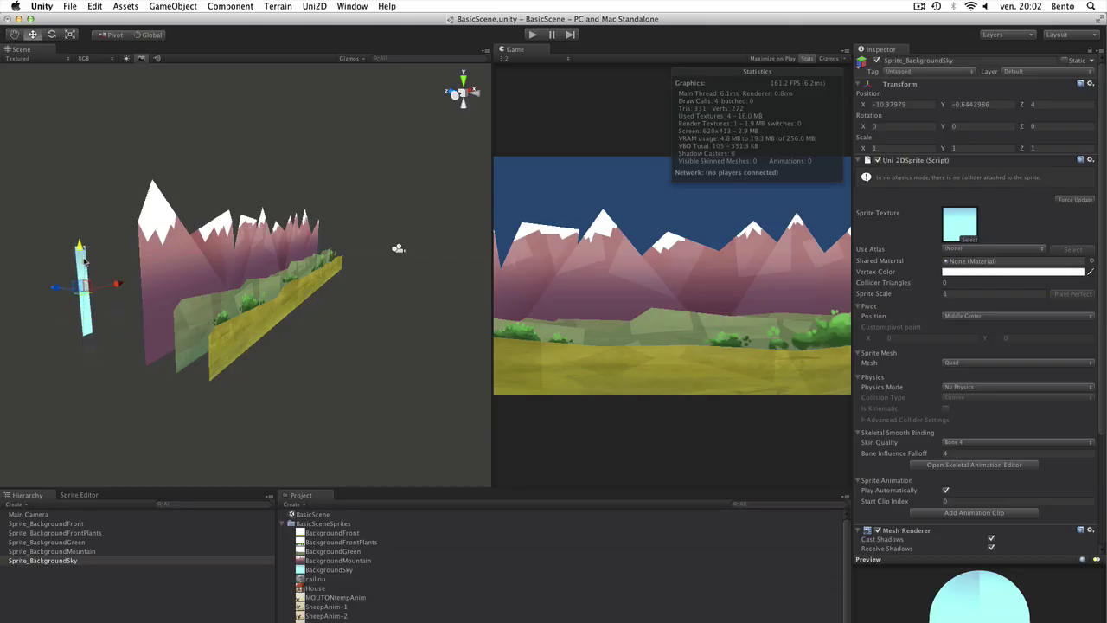
# Scale Sprite_BackgroundSky vertically to about 2.52 and set its pivot position to Bottom Left
pyautogui.click(70, 35)
pyautogui.moveTo(82, 241); pyautogui.dragTo(77, 175)
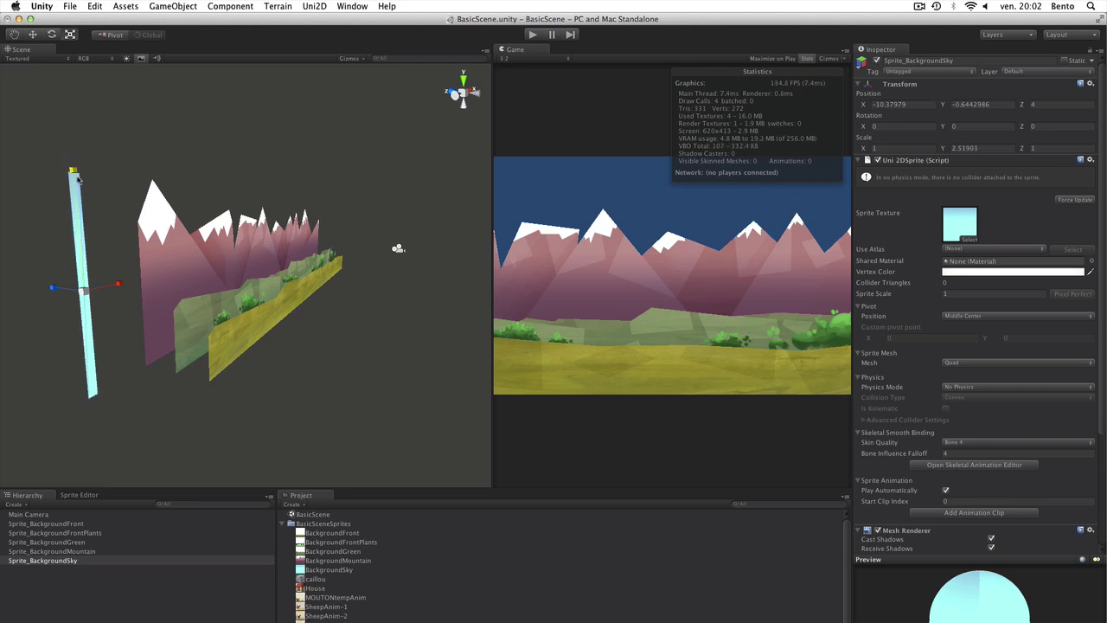
pyautogui.click(989, 317)
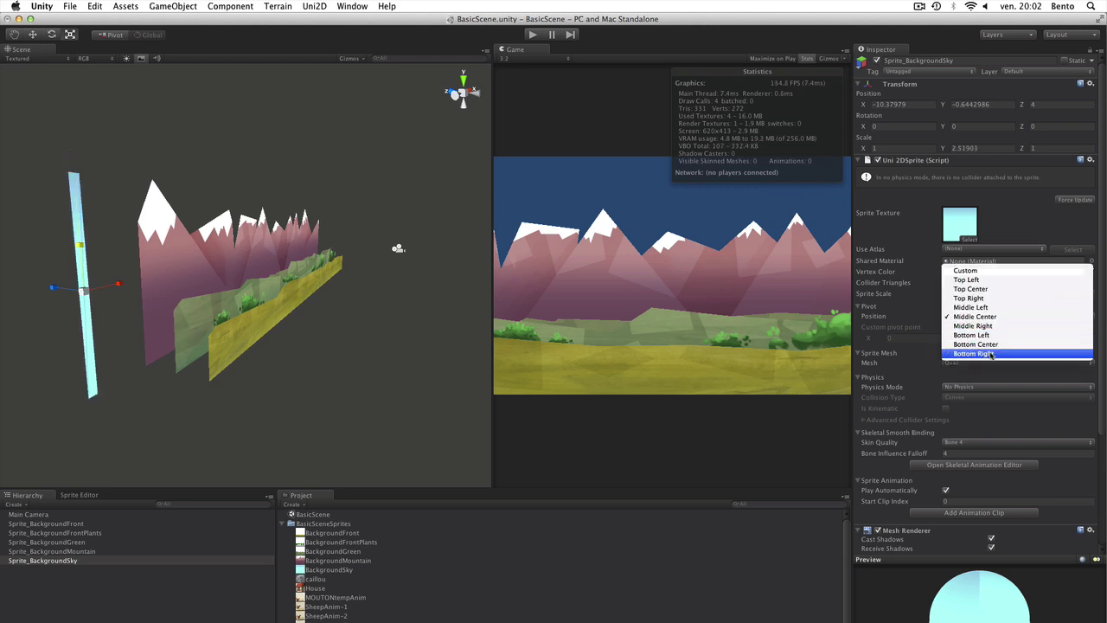
pyautogui.click(972, 334)
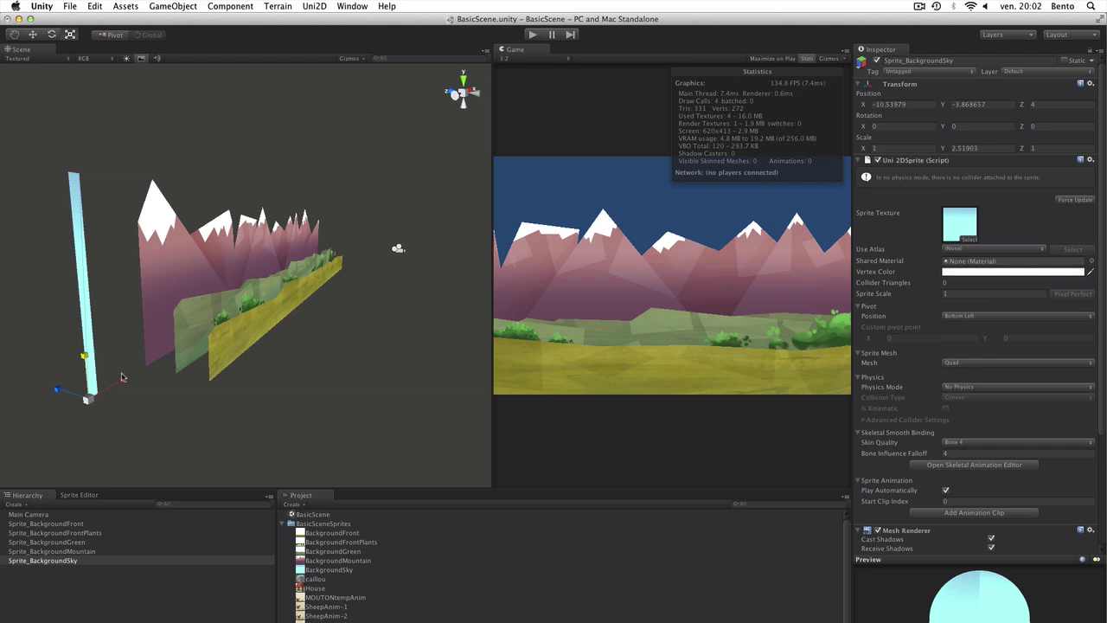
# Stretch the sky sprite horizontally to a scale of about 69.7 and raise it behind the mountains
pyautogui.moveTo(125, 381); pyautogui.dragTo(371, 233)
pyautogui.press('w')
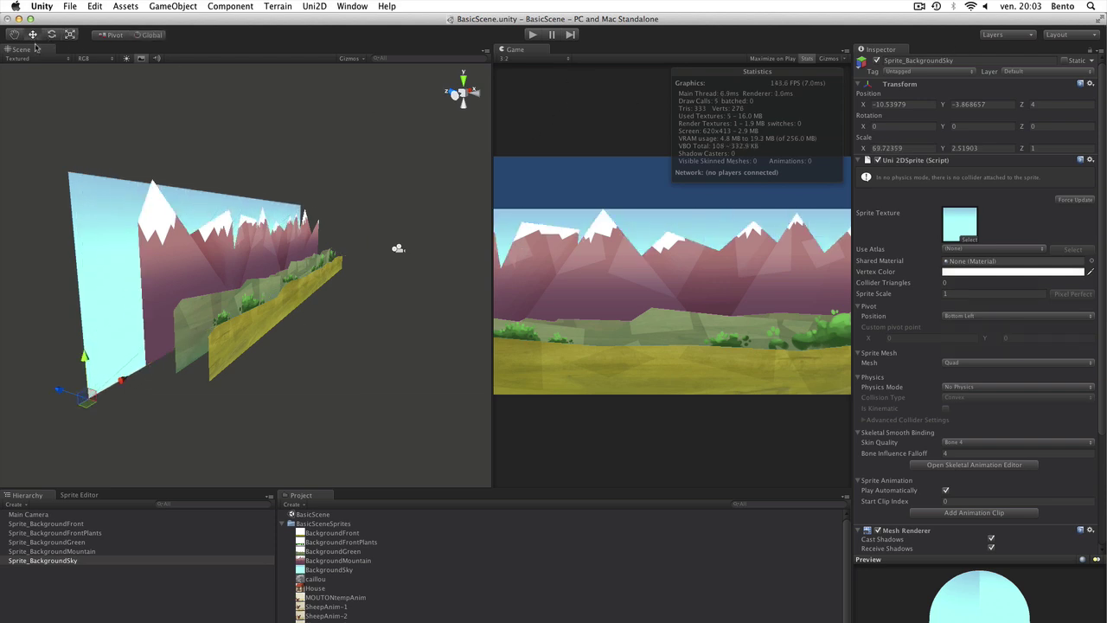
pyautogui.moveTo(70, 375); pyautogui.dragTo(73, 294)
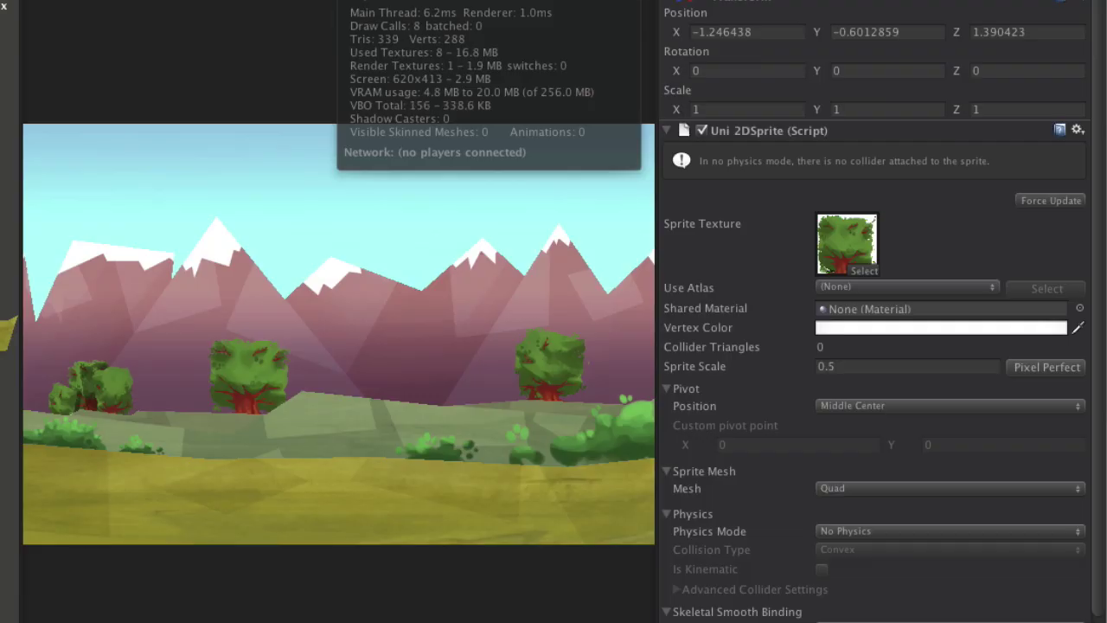
# Set the sprite scale of the rear tree beside the central one to 0.3
pyautogui.click(862, 366)
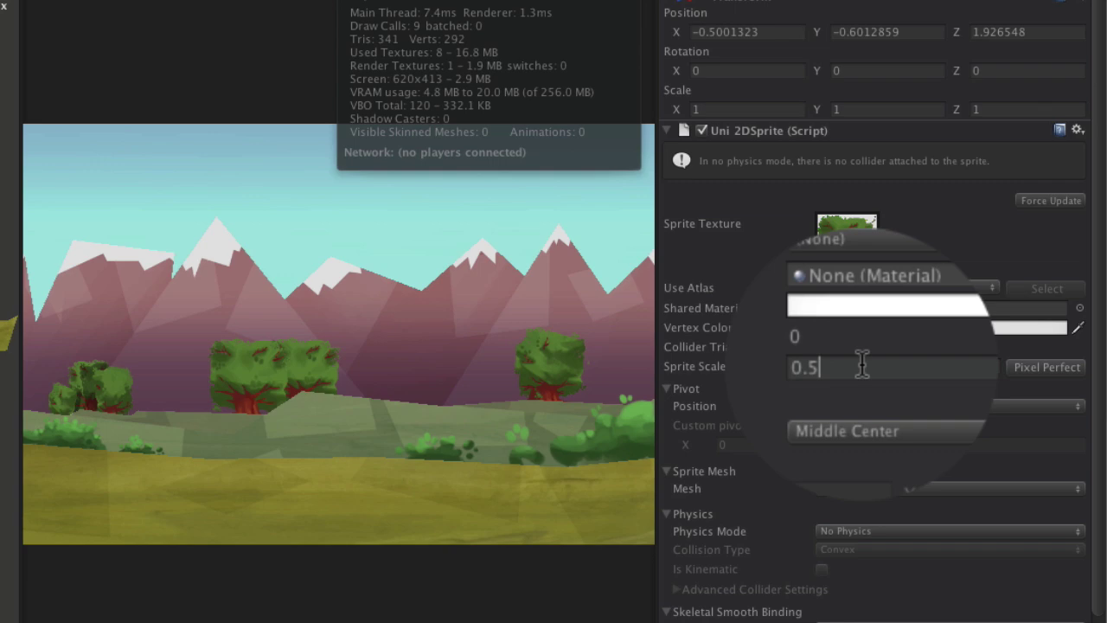
pyautogui.write('4')
pyautogui.press('BackSpace')
pyautogui.press('BackSpace')
pyautogui.write('3')
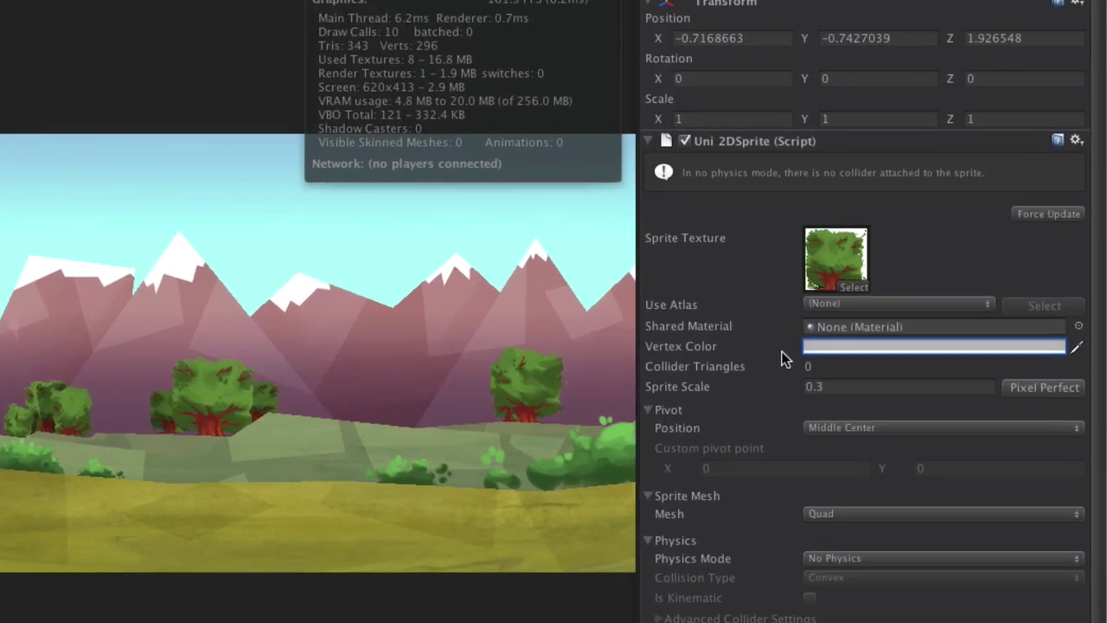
# Tint the small rear tree by changing its vertex color to a pale, desaturated green
pyautogui.click(809, 348)
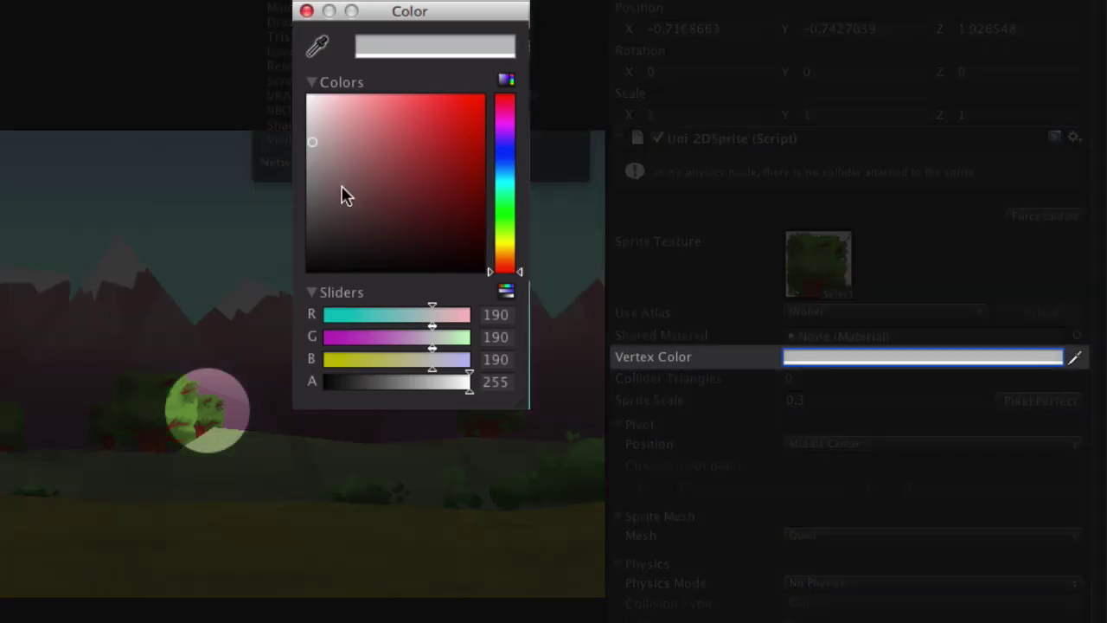
pyautogui.moveTo(340, 193)
pyautogui.mouseDown()
pyautogui.moveTo(343, 173)
pyautogui.moveTo(314, 164)
pyautogui.moveTo(317, 147)
pyautogui.mouseUp()
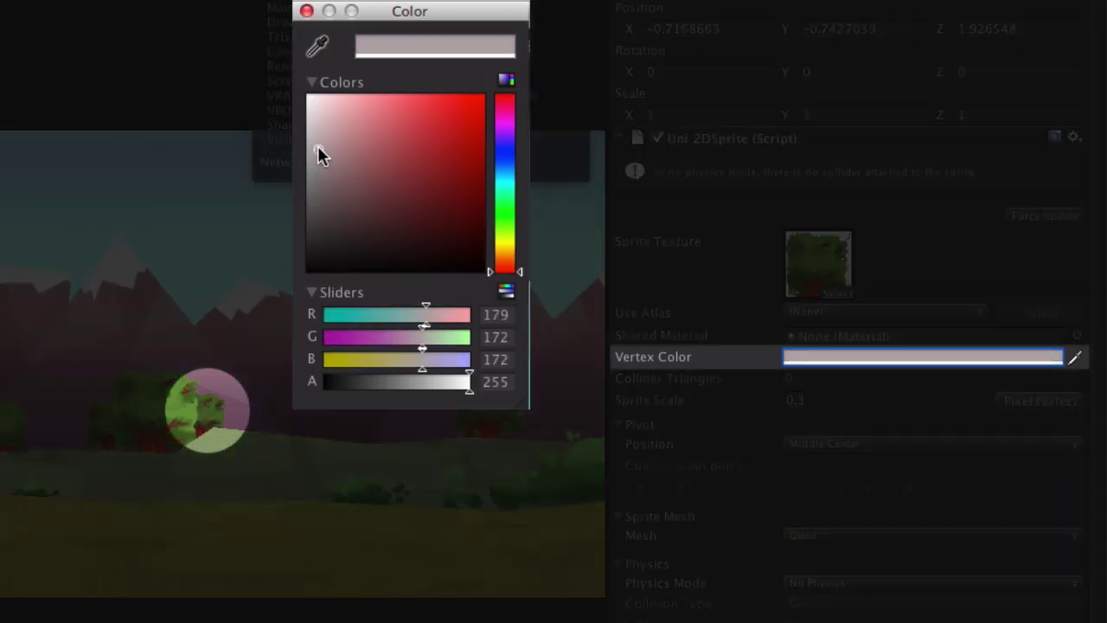
pyautogui.click(496, 223)
pyautogui.click(367, 158)
pyautogui.moveTo(370, 158)
pyautogui.mouseDown()
pyautogui.moveTo(385, 127)
pyautogui.moveTo(343, 99)
pyautogui.moveTo(336, 128)
pyautogui.mouseUp()
pyautogui.click(306, 10)
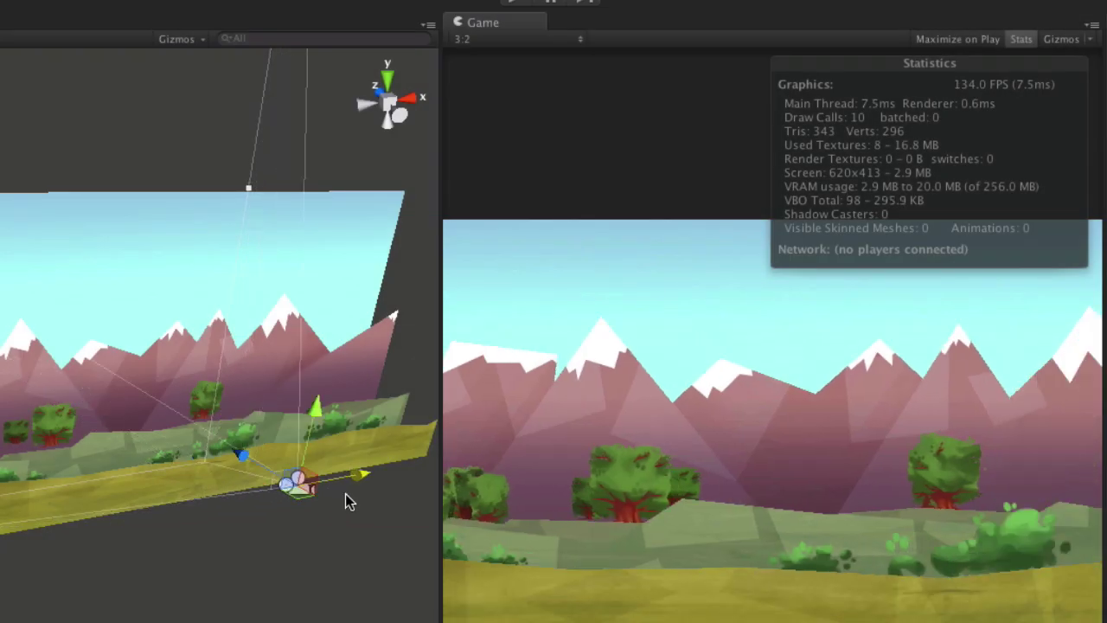
# Slide the main camera sideways along its X axis to preview the layers' parallax in the Game view
pyautogui.moveTo(345, 494); pyautogui.dragTo(185, 514)
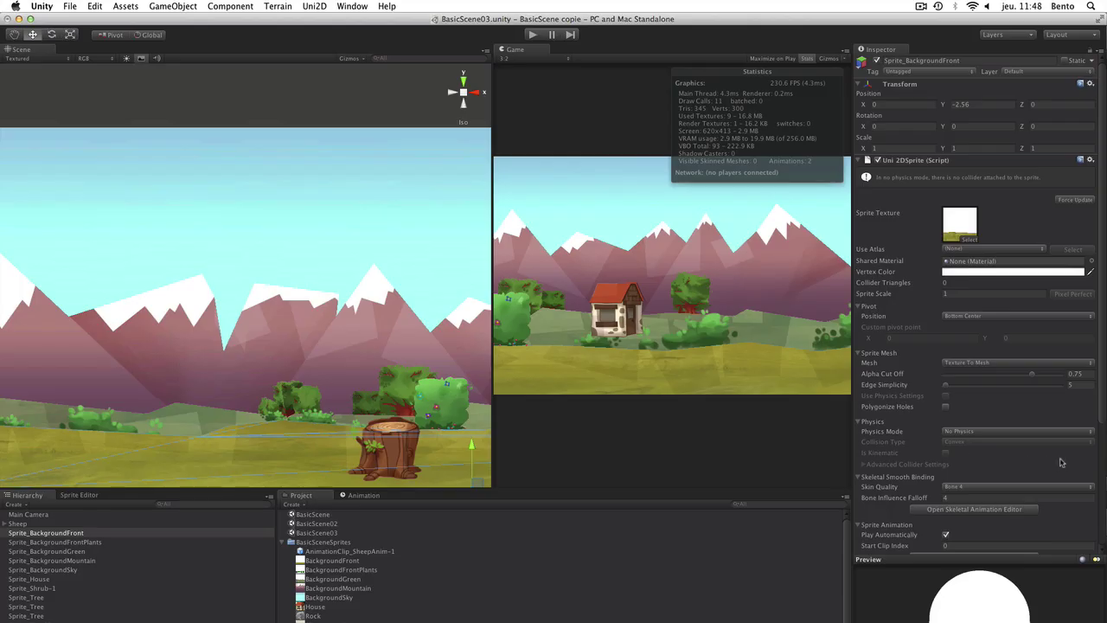
# Set the physics mode of Sprite_BackgroundFront to Static and its collision type to Concave
pyautogui.click(1016, 437)
pyautogui.click(1016, 378)
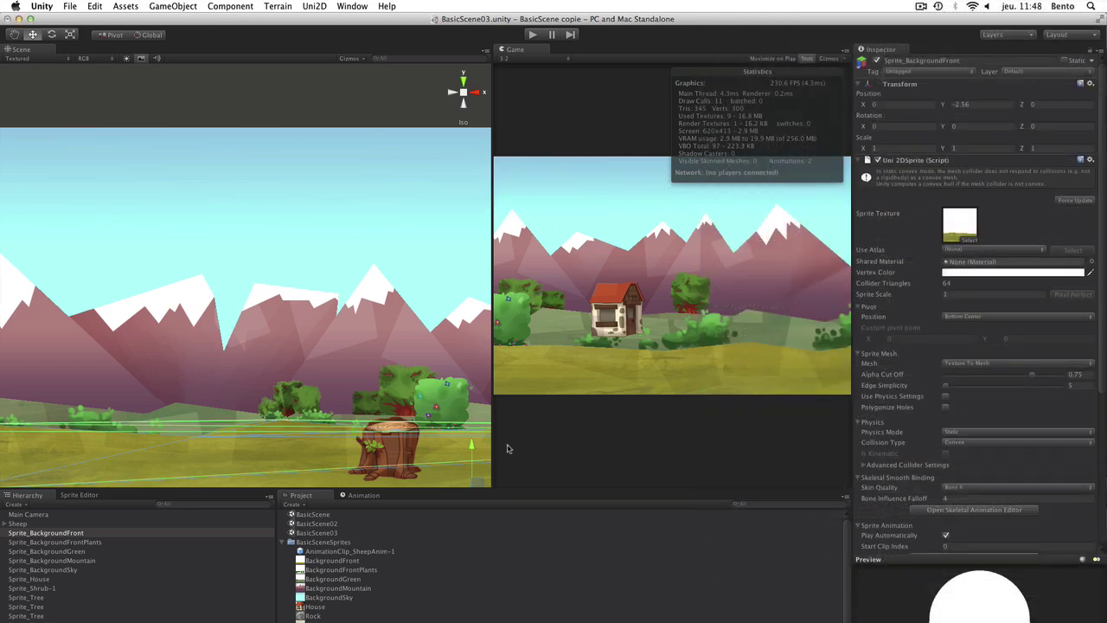
pyautogui.moveTo(455, 376)
pyautogui.keyDown('alt'); pyautogui.mouseDown()
pyautogui.moveTo(392, 377)
pyautogui.moveTo(453, 374)
pyautogui.mouseUp(); pyautogui.keyUp('alt')
pyautogui.moveTo(453, 373)
pyautogui.mouseDown(button='middle')
pyautogui.moveTo(414, 381)
pyautogui.moveTo(474, 378)
pyautogui.mouseUp(button='middle')
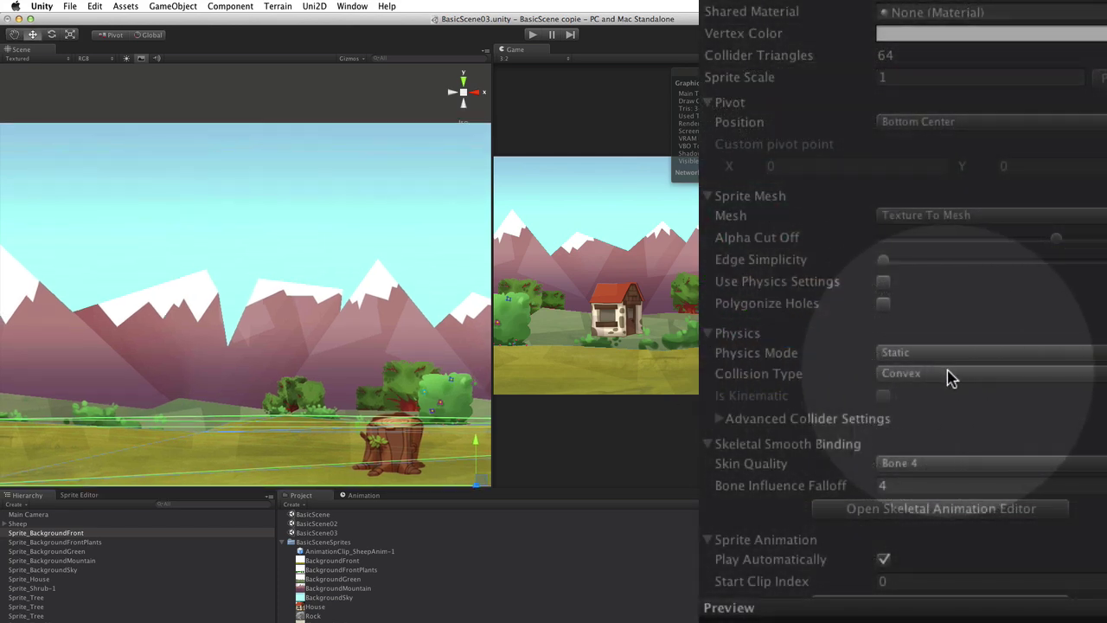
pyautogui.click(951, 378)
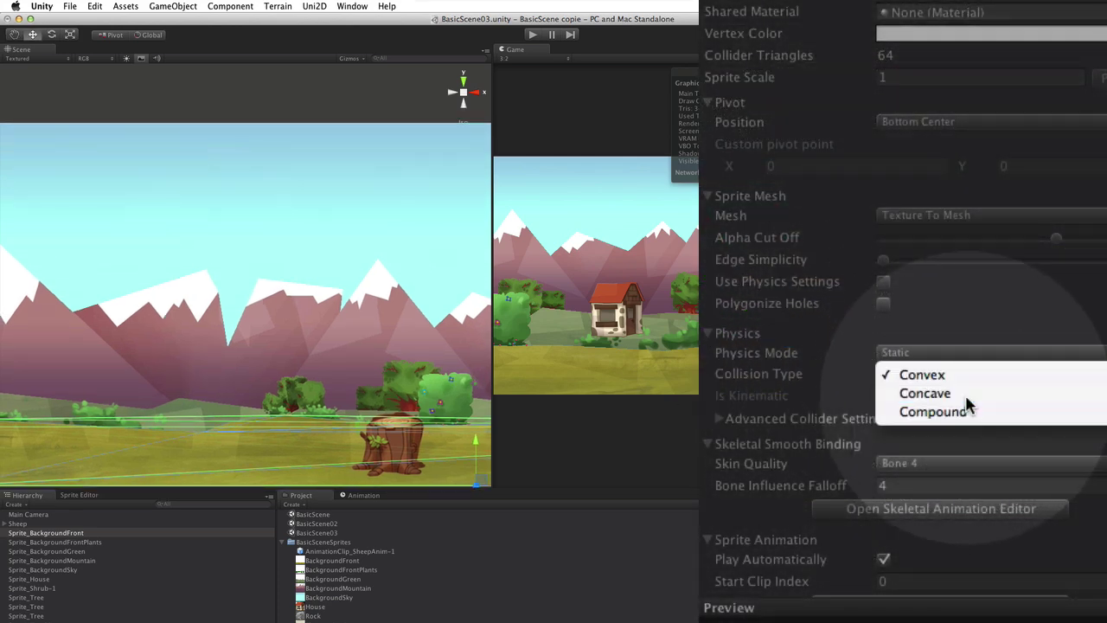
pyautogui.click(969, 405)
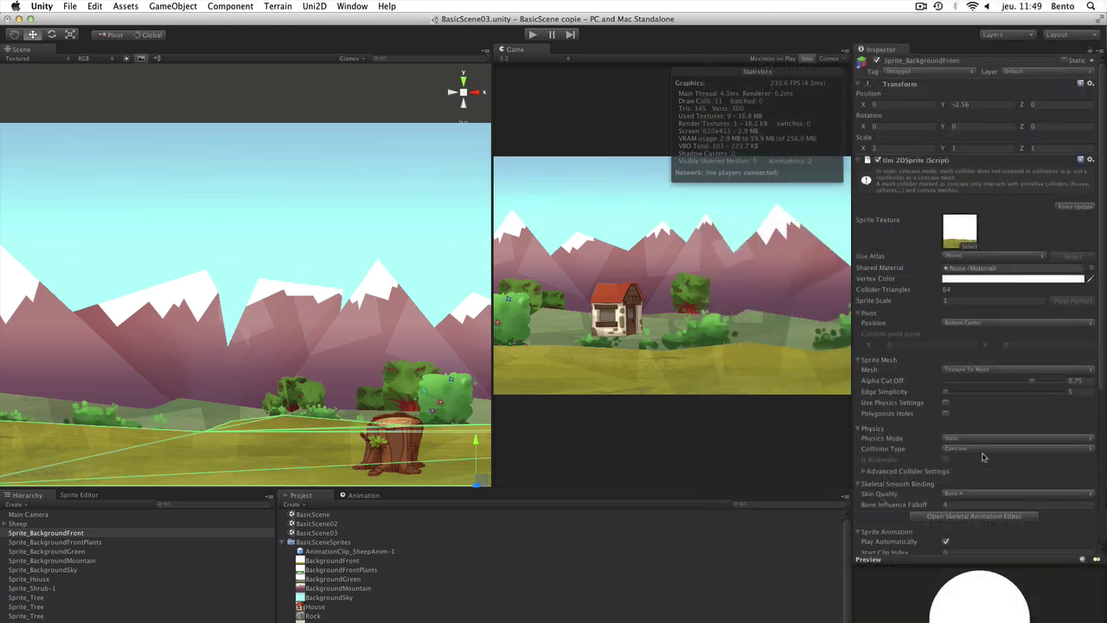
# Place the Rock sprite above the ground, a little way from the tree stump, and set its physics mode to Dynamic
pyautogui.moveTo(215, 358); pyautogui.dragTo(225, 361, button='middle')
pyautogui.moveTo(389, 360); pyautogui.dragTo(424, 369, button='middle')
pyautogui.keyDown('alt'); pyautogui.moveTo(423, 370); pyautogui.dragTo(363, 463); pyautogui.keyUp('alt')
pyautogui.moveTo(313, 615); pyautogui.dragTo(221, 386)
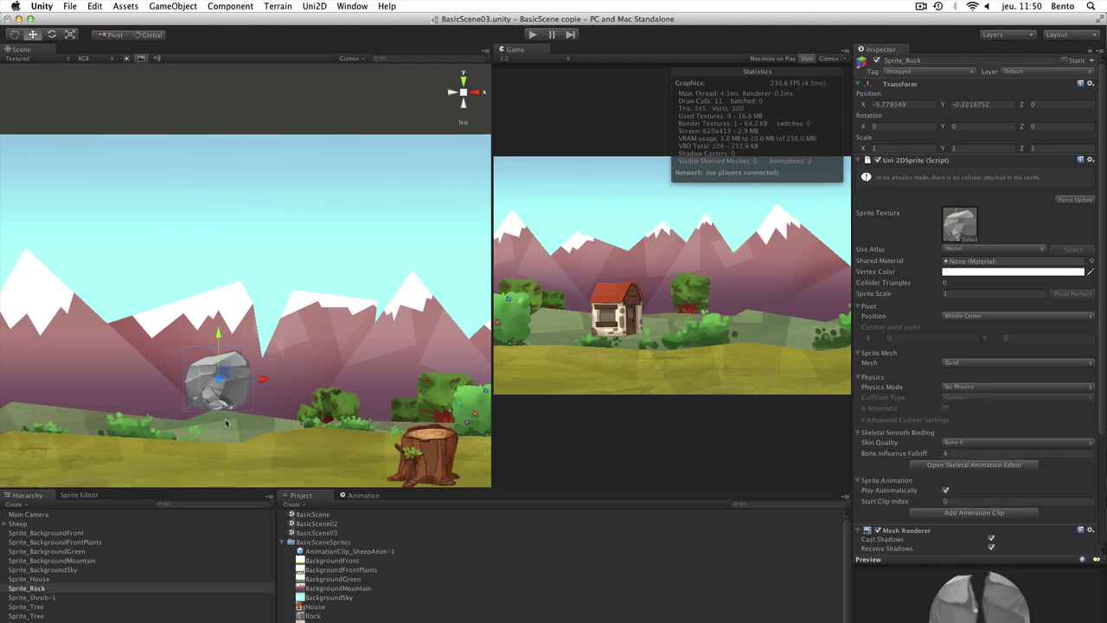
pyautogui.click(984, 387)
pyautogui.click(989, 406)
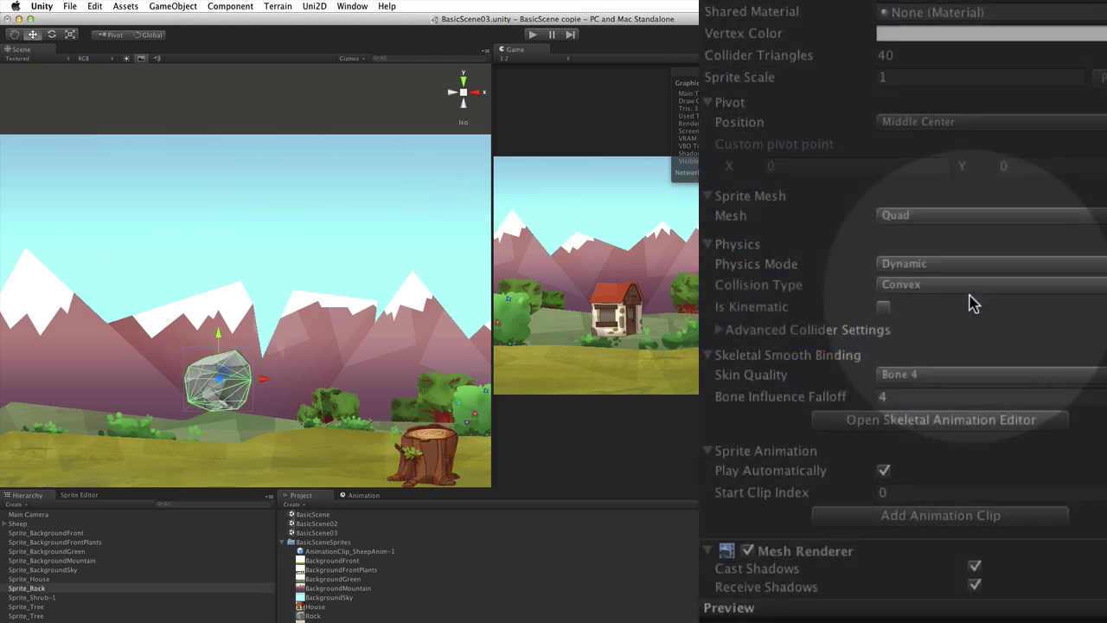
# Run the scene to test the rock's physics against the ground, and stop the playback
pyautogui.click(532, 35)
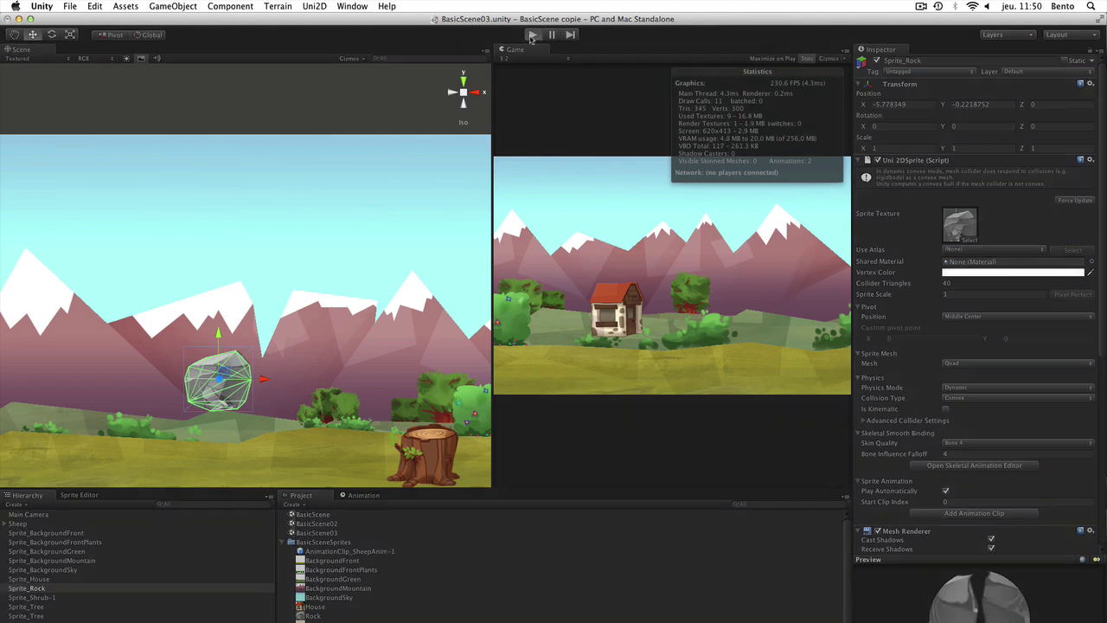
pyautogui.click(532, 35)
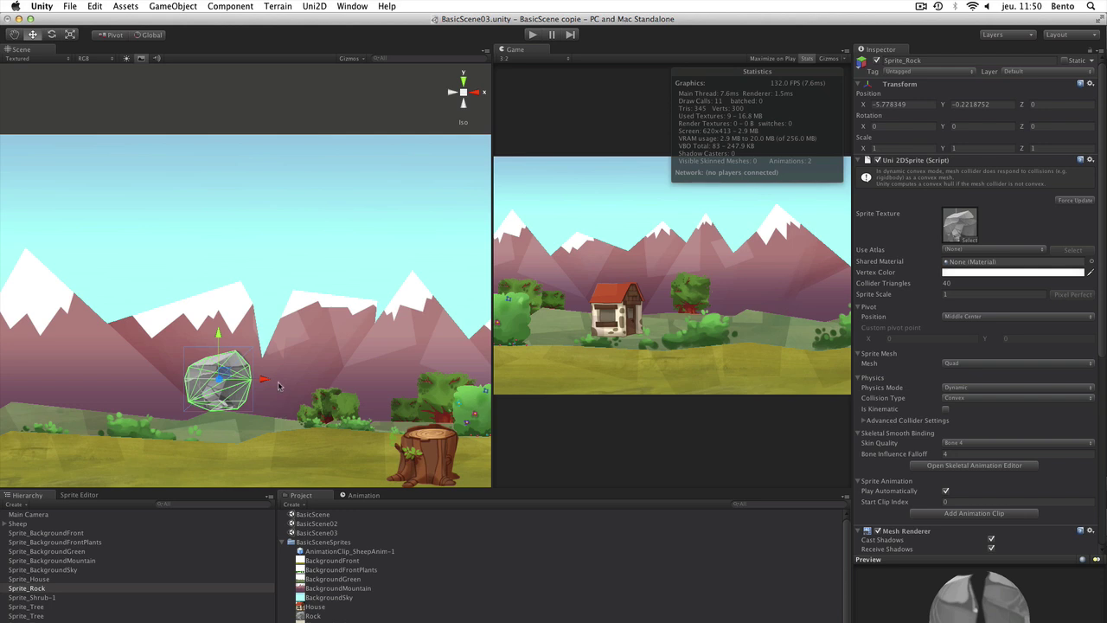
# Raise the Rock sprite above the ground, duplicate it three times, and spread the four rocks out in the air
pyautogui.moveTo(226, 374); pyautogui.dragTo(233, 220)
pyautogui.press('super+d')
pyautogui.press('super+d')
pyautogui.press('super+d')
pyautogui.click(195, 303)
# Rotate the leftmost rock, and scale down and rotate the rock beside it
pyautogui.click(52, 34)
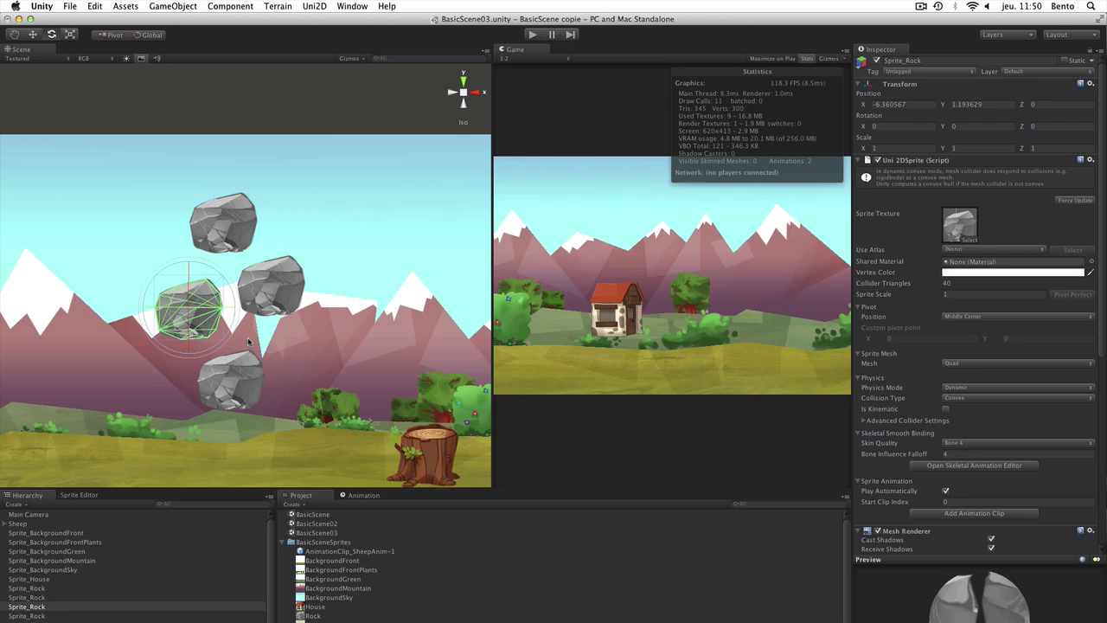
pyautogui.moveTo(220, 344); pyautogui.dragTo(204, 349)
pyautogui.click(271, 286)
pyautogui.press('r')
pyautogui.moveTo(272, 284); pyautogui.dragTo(272, 331)
pyautogui.press('e')
# Scale the topmost rock down to about 0.66 and rotate it to about -82° around the Z axis
pyautogui.click(223, 223)
pyautogui.press('r')
pyautogui.moveTo(223, 222); pyautogui.dragTo(198, 213)
pyautogui.press('e')
pyautogui.moveTo(230, 263); pyautogui.dragTo(86, 225)
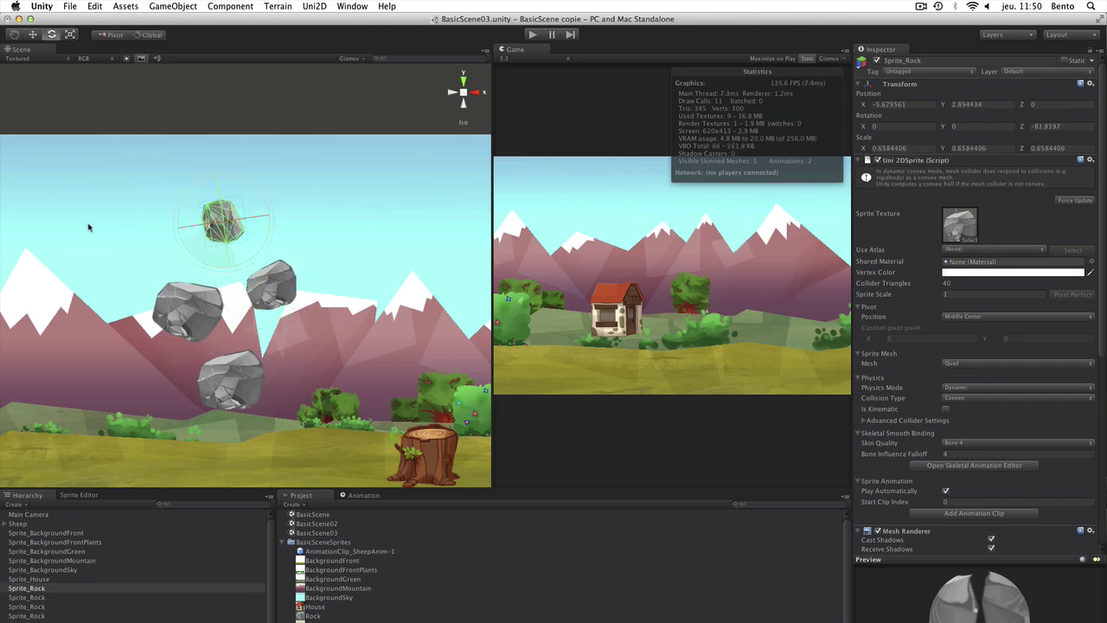
# Run the scene to test the falling rocks and the sheep's sprite animation
pyautogui.click(534, 35)
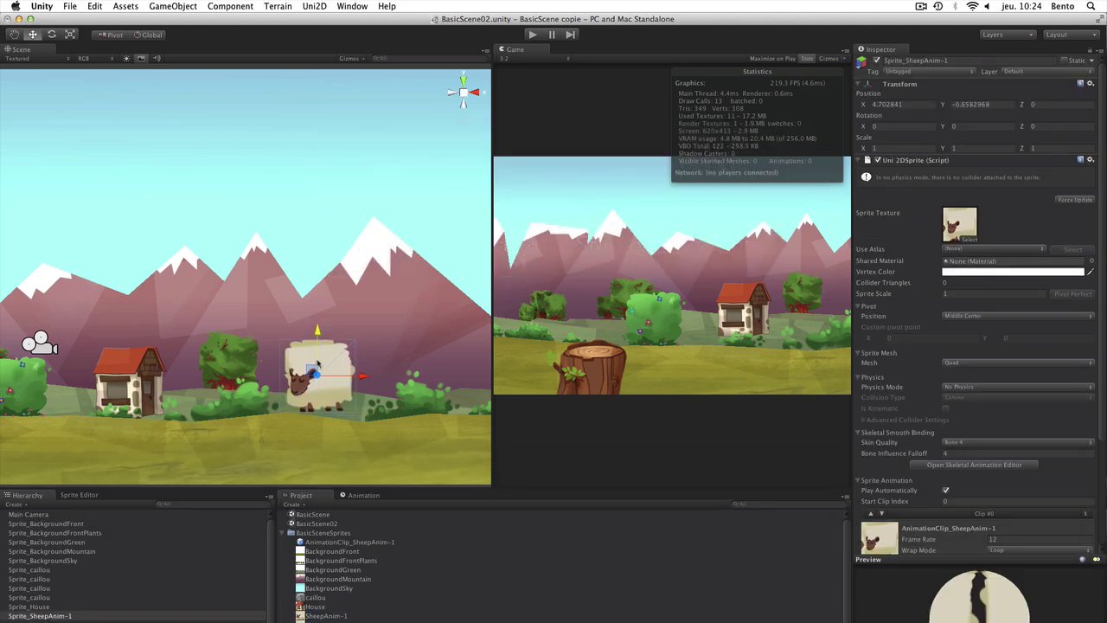
pyautogui.click(533, 34)
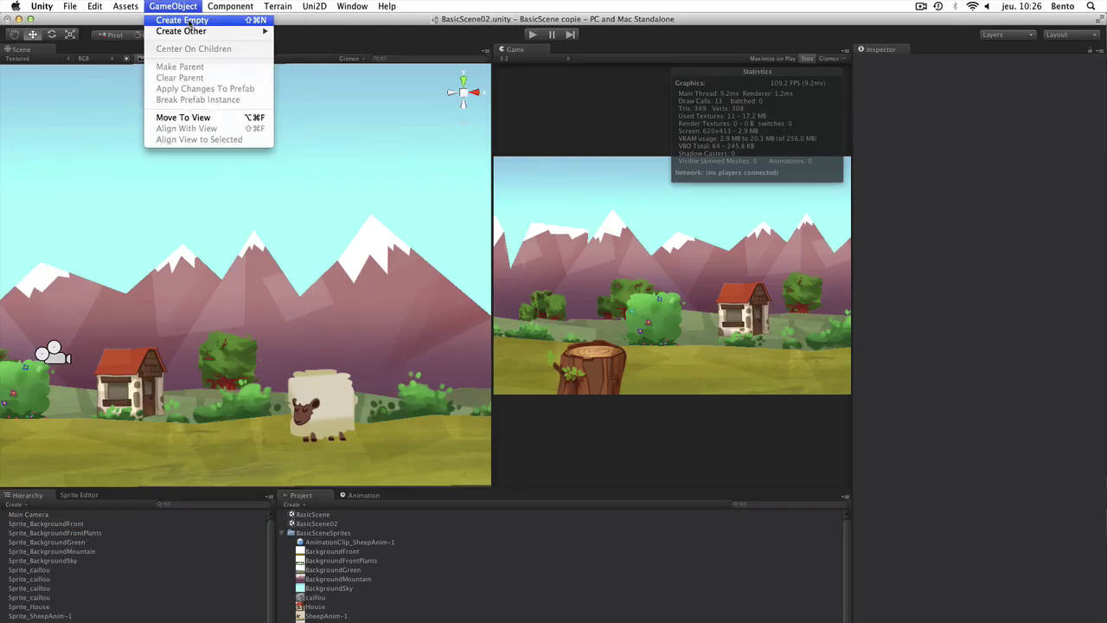
# Create an empty game object named Sheep and make Sprite_SheepAnim-1 its child
pyautogui.click(190, 20)
pyautogui.press('Return')
pyautogui.write('Sheep')
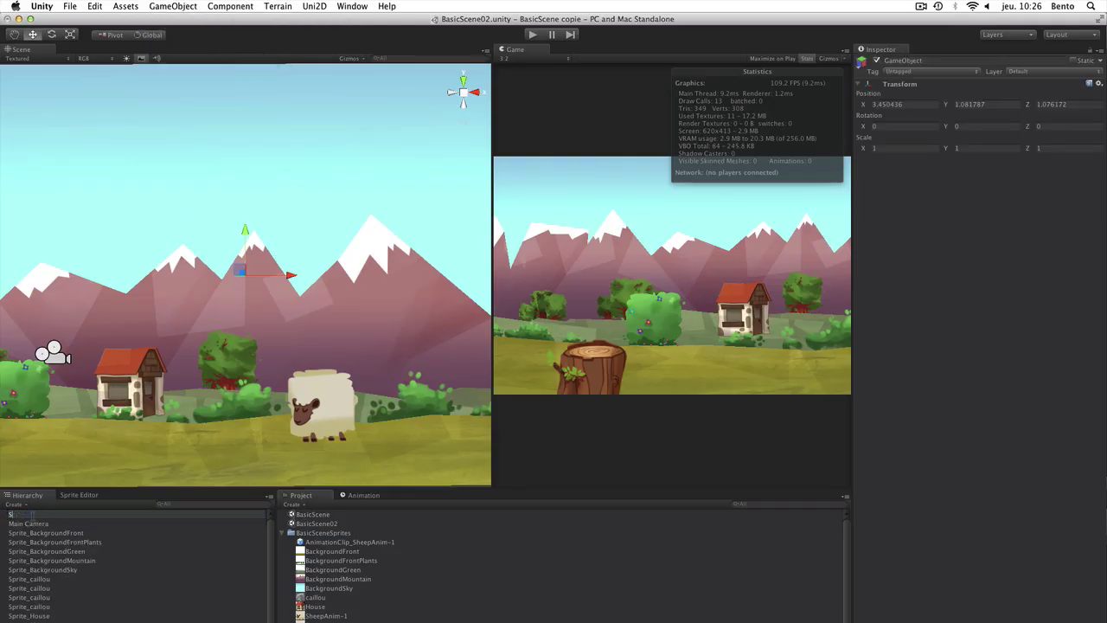
pyautogui.press('Return')
pyautogui.moveTo(43, 620); pyautogui.dragTo(24, 524)
pyautogui.click(5, 523)
pyautogui.click(30, 534)
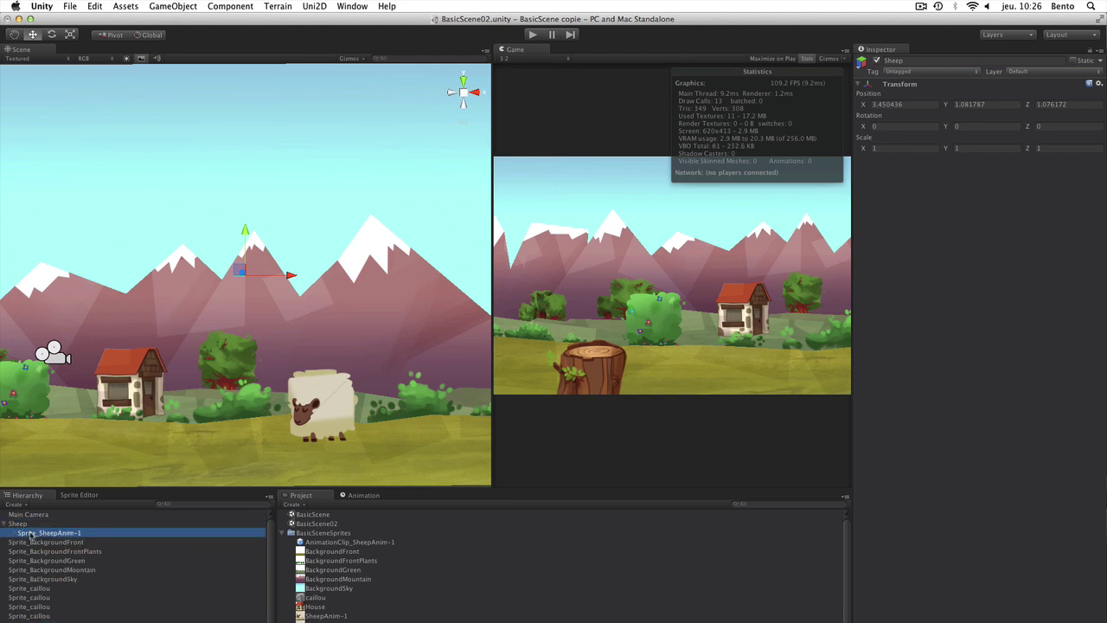
# Create an animation named SheepMoving for the Sheep object and key its X position at -3 near 3:00
pyautogui.click(359, 495)
pyautogui.click(146, 524)
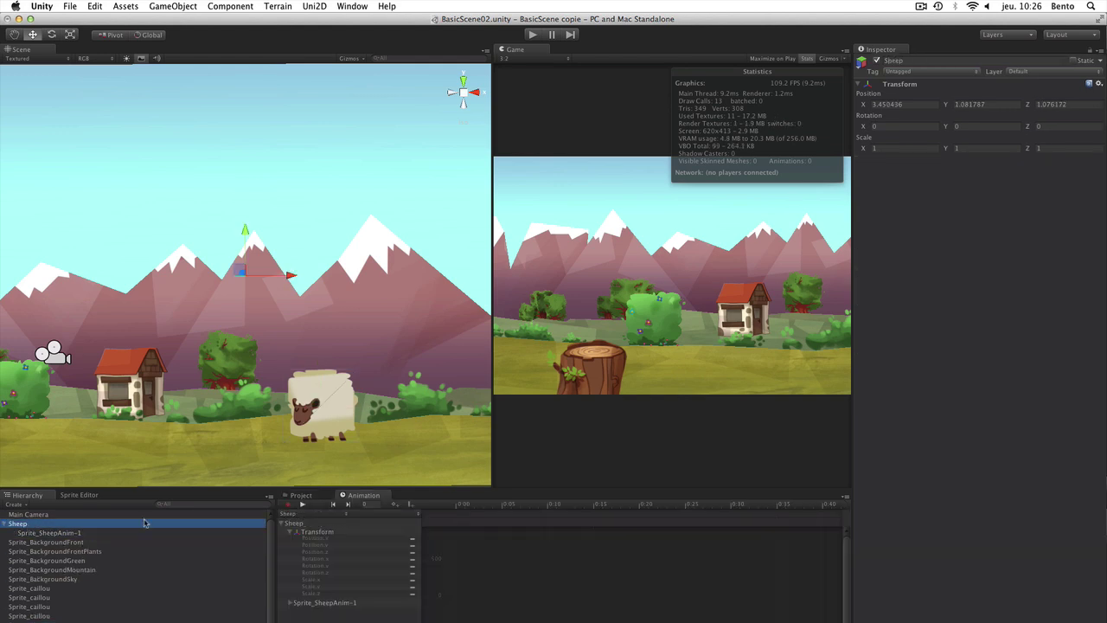
pyautogui.click(288, 504)
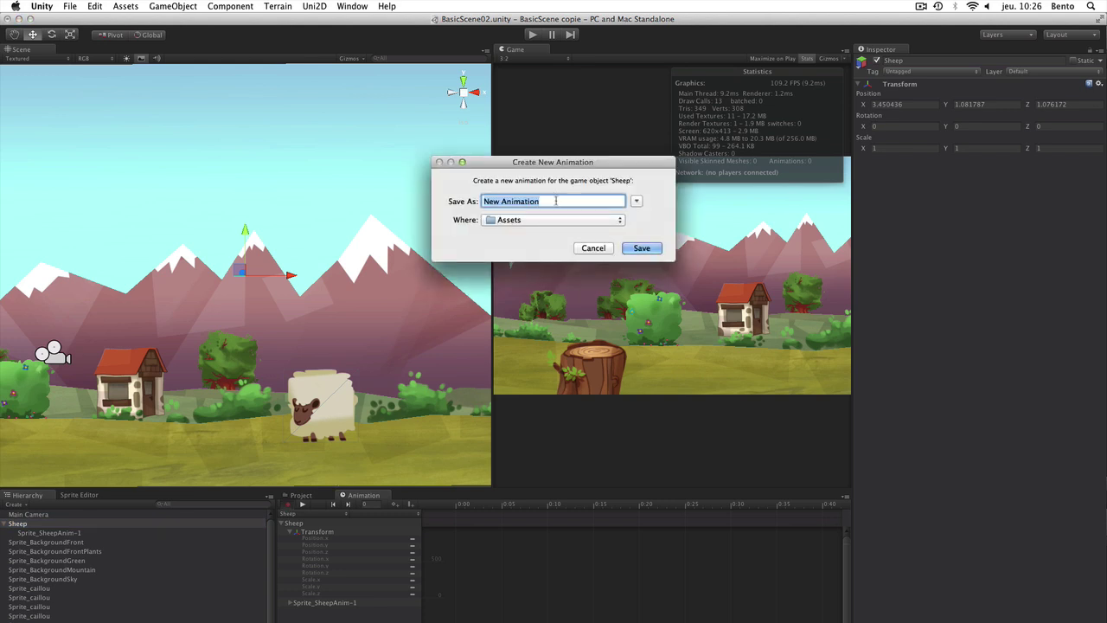
pyautogui.write('SheepMoving')
pyautogui.press('Return')
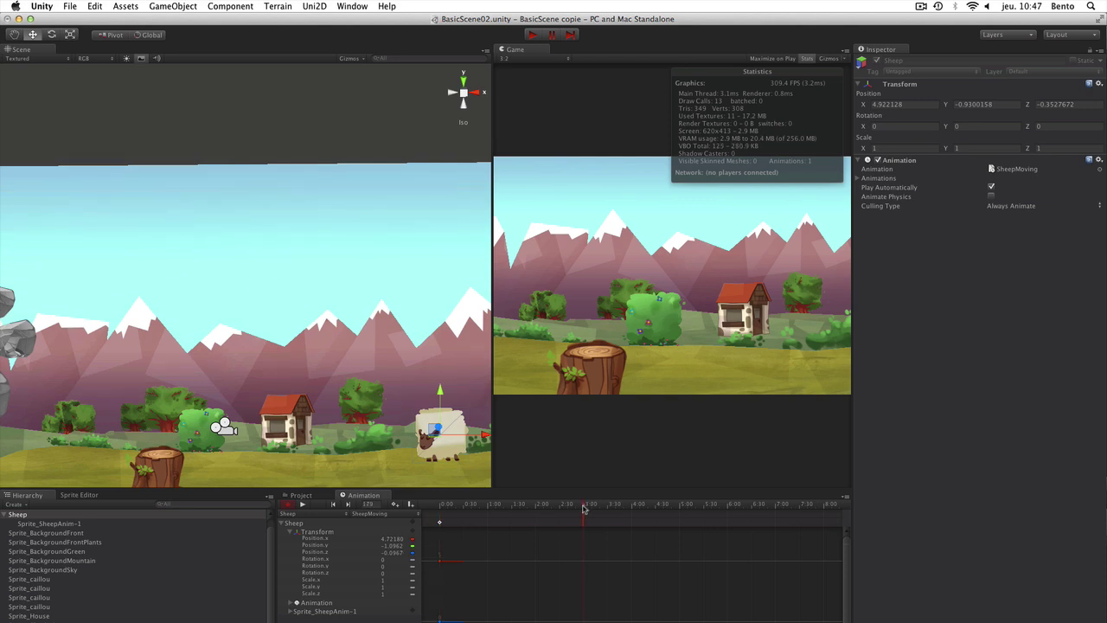
pyautogui.write('-3')
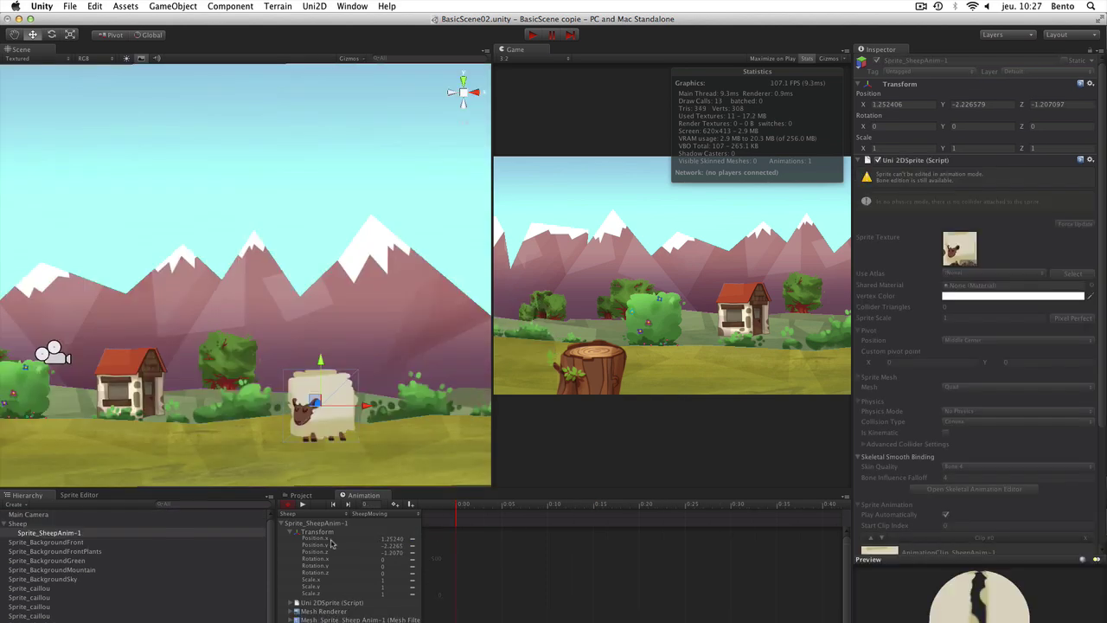
# Key Sprite_SheepAnim-1's X, Y and Z positions at 0:00 and 0:15, raising the sprite between them to form a hop
pyautogui.click(316, 538)
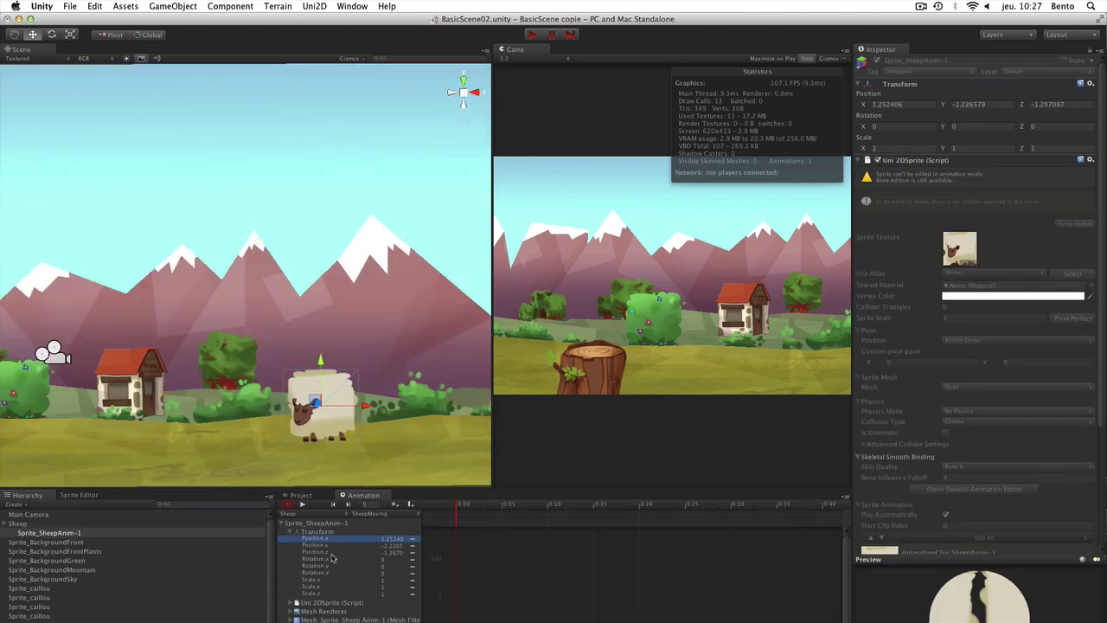
pyautogui.keyDown('shift'); pyautogui.click(315, 552); pyautogui.keyUp('shift')
pyautogui.click(396, 505)
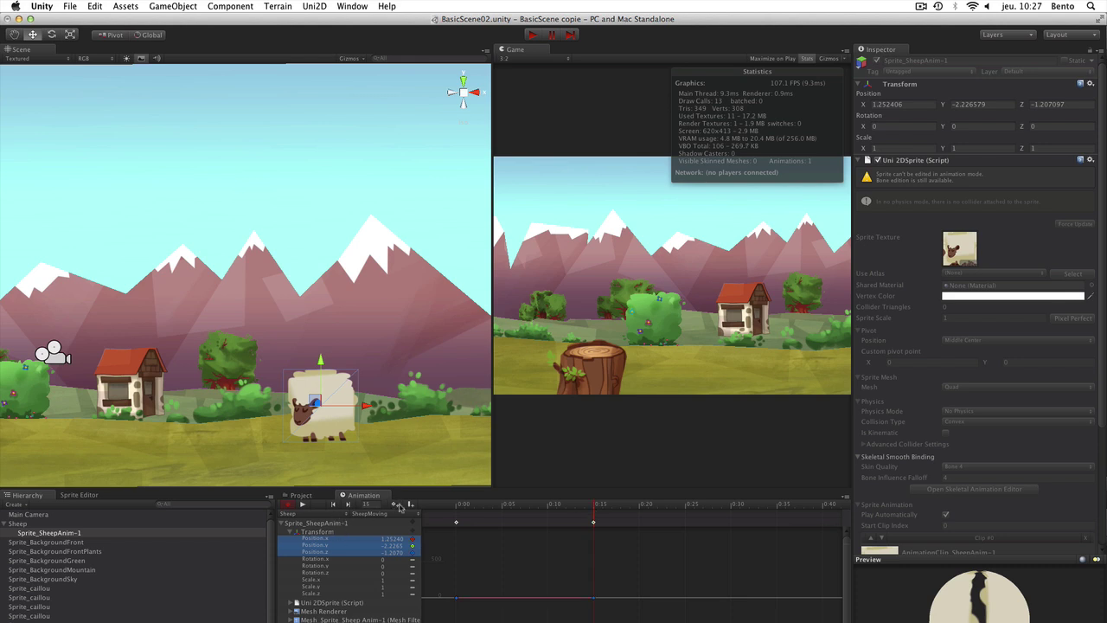
pyautogui.moveTo(320, 386); pyautogui.dragTo(322, 367)
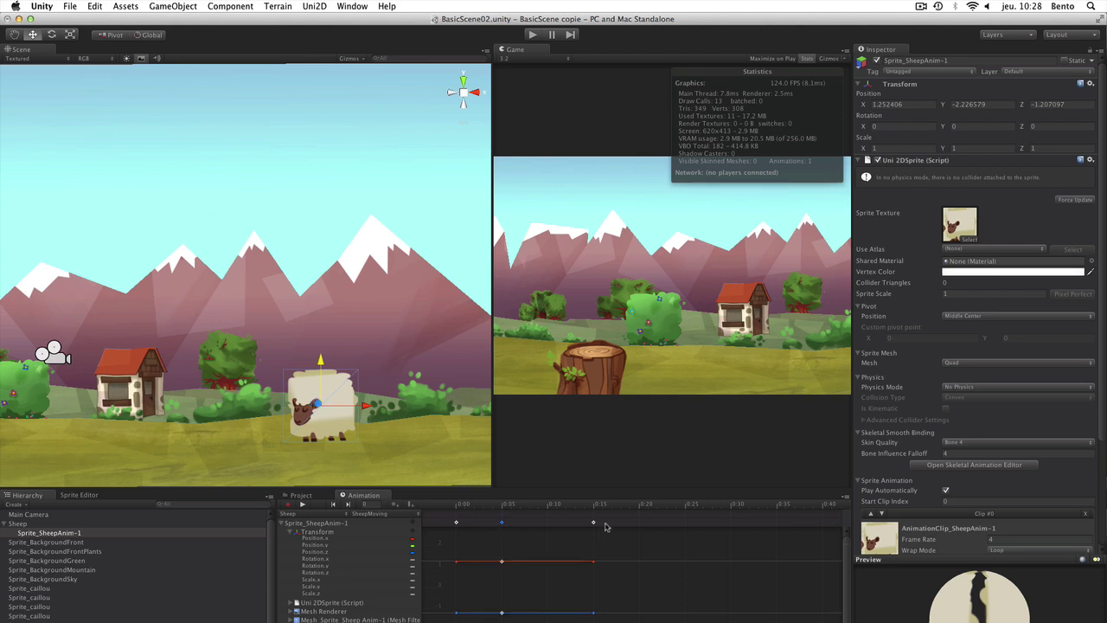
# Repeat the sprite's hop keyframes along the timeline, varying the peak Y position to about 0.49 at frame 40 and 0.35 at frame 130
pyautogui.moveTo(502, 523); pyautogui.dragTo(604, 535)
pyautogui.moveTo(684, 525); pyautogui.dragTo(731, 524)
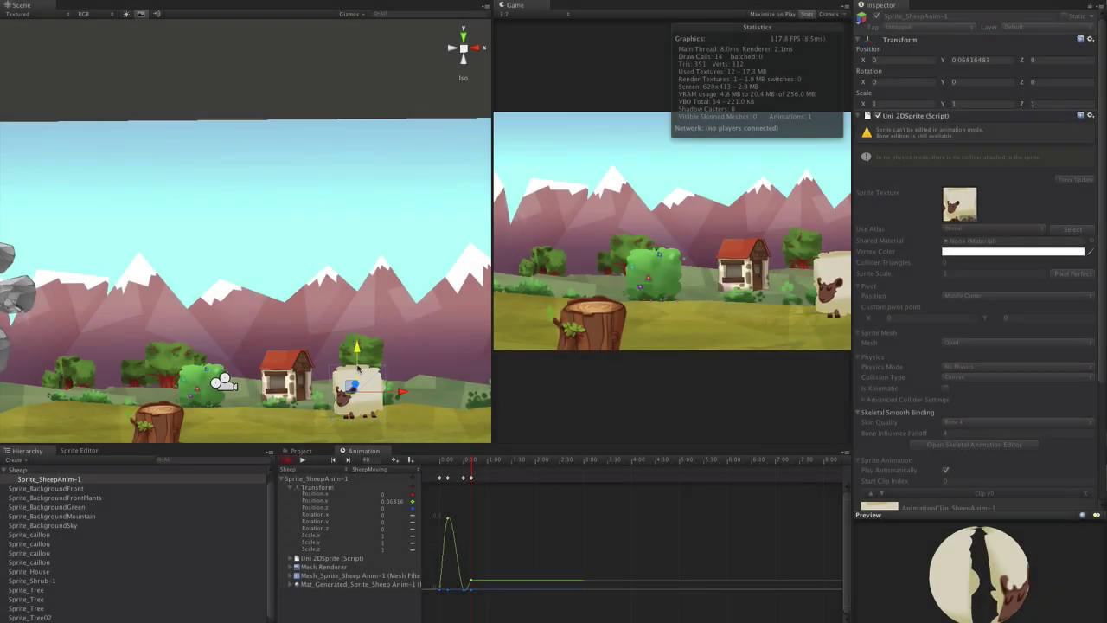
pyautogui.moveTo(358, 368); pyautogui.dragTo(357, 349)
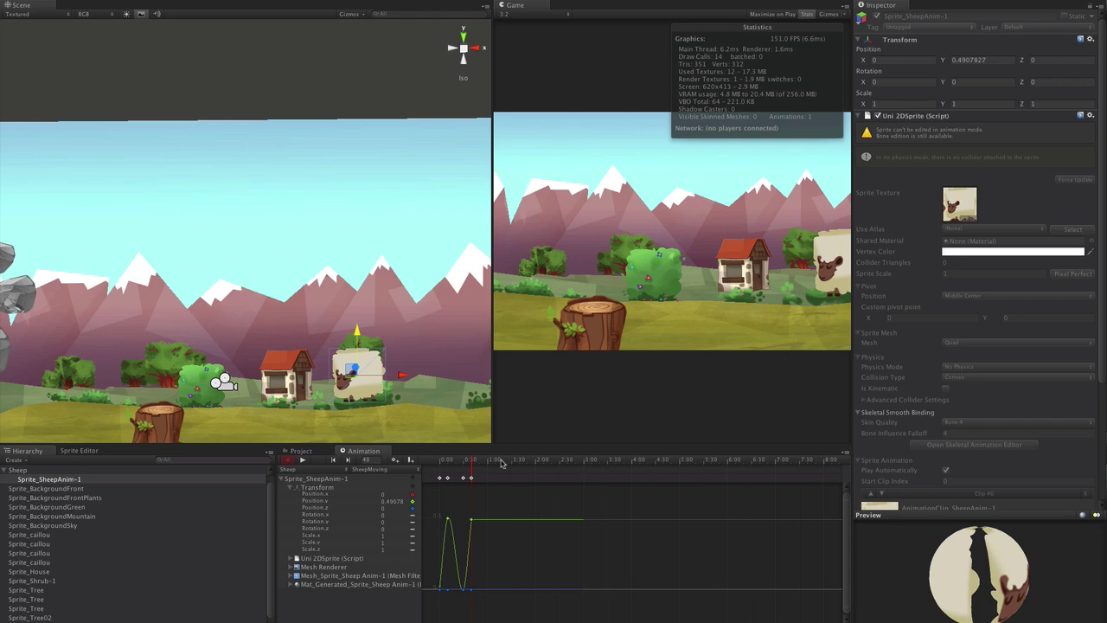
pyautogui.moveTo(501, 464); pyautogui.dragTo(498, 465)
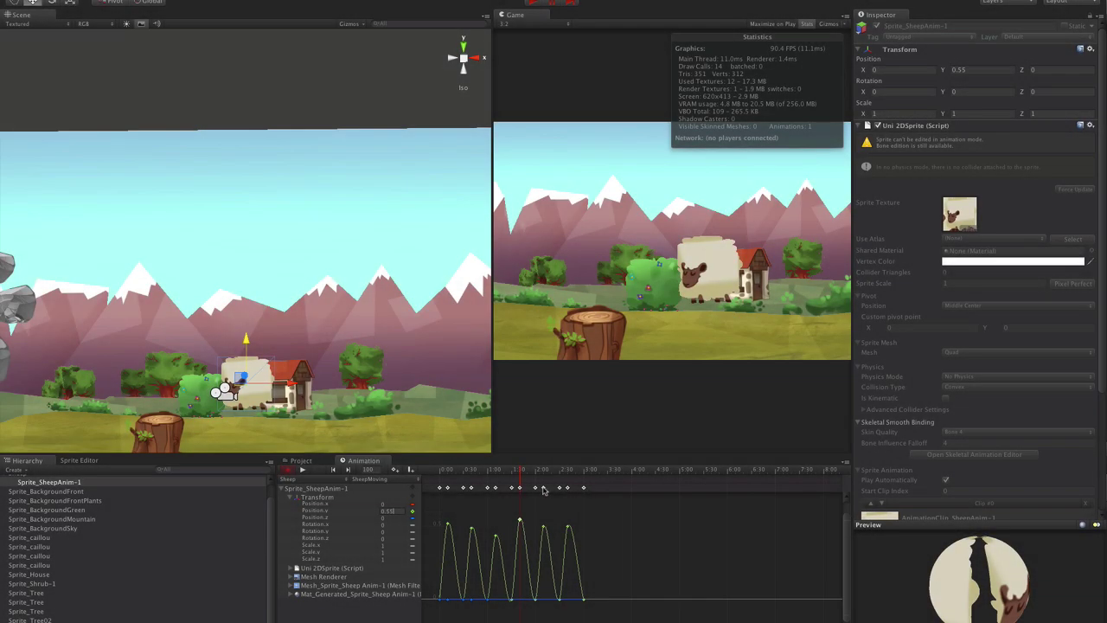
pyautogui.write('0.35')
pyautogui.press('Return')
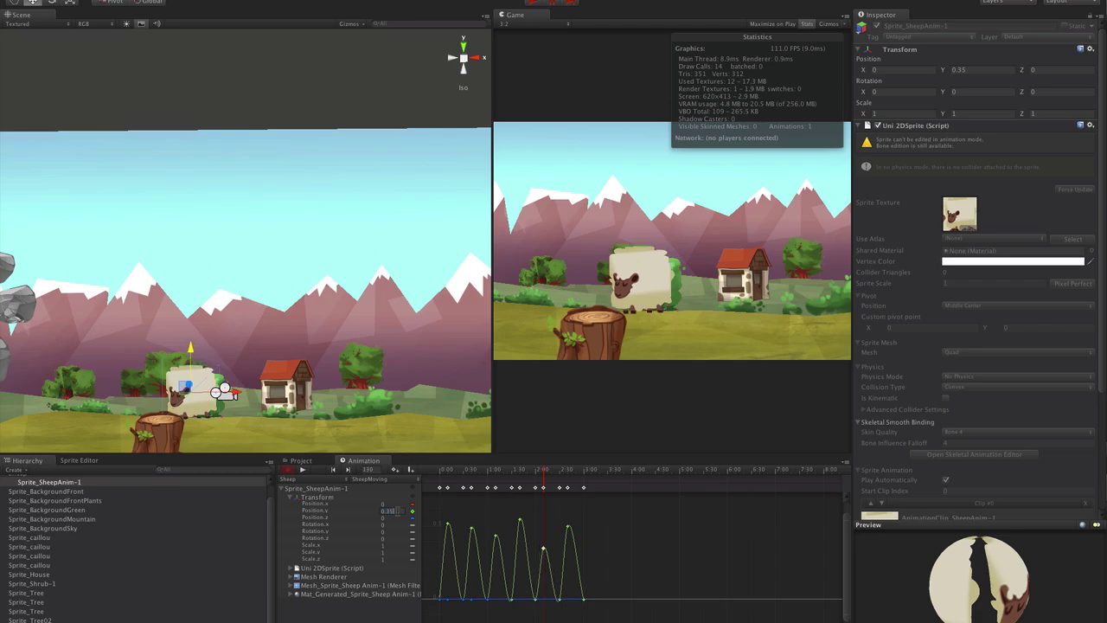
# Run the scene to test the hopping sheep animation, and stop the playback
pyautogui.click(536, 4)
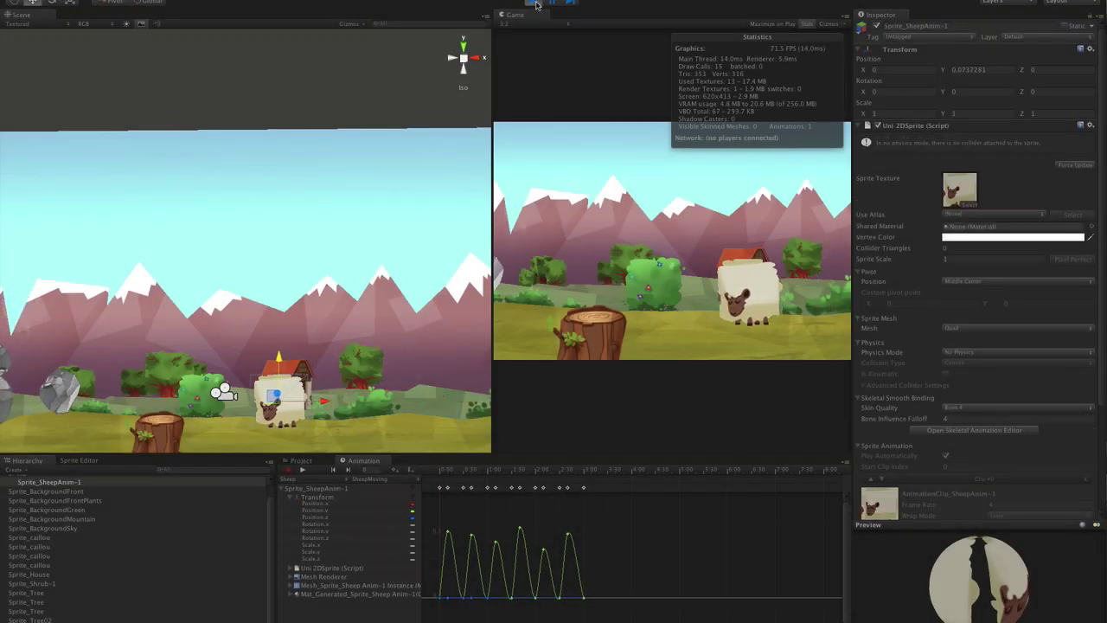
pyautogui.click(536, 4)
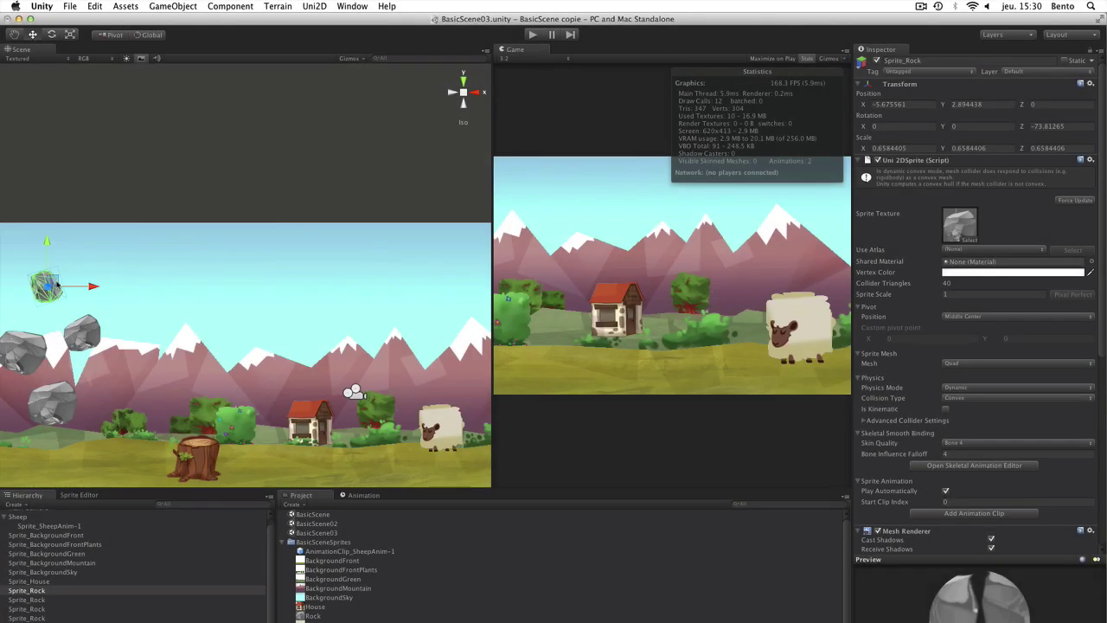
# Place a duplicate of the smallest rock above the tree between the house and the sheep
pyautogui.moveTo(57, 285); pyautogui.dragTo(377, 398)
pyautogui.moveTo(421, 405); pyautogui.dragTo(341, 405, button='middle')
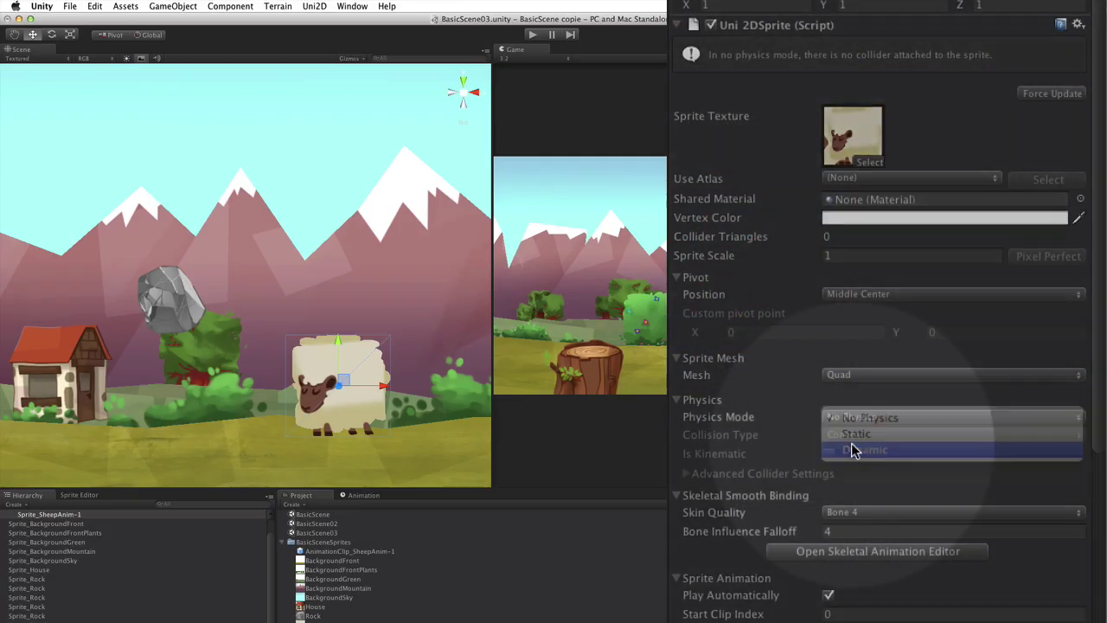
# Set the physics mode of Sprite_SheepAnim-1 to Dynamic and make it kinematic
pyautogui.click(854, 448)
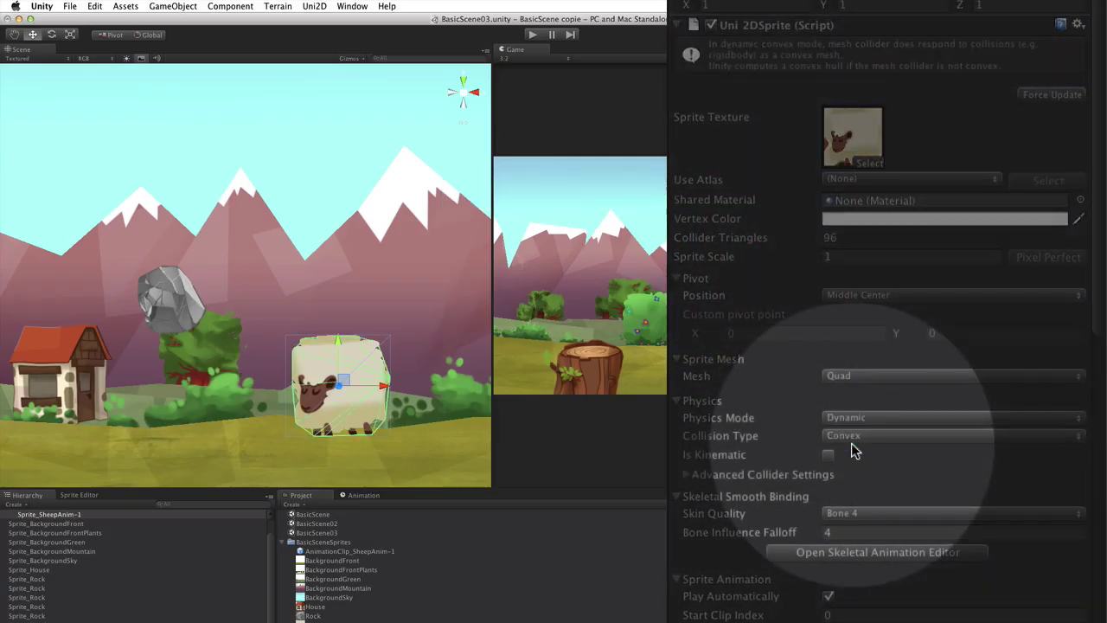
pyautogui.click(828, 454)
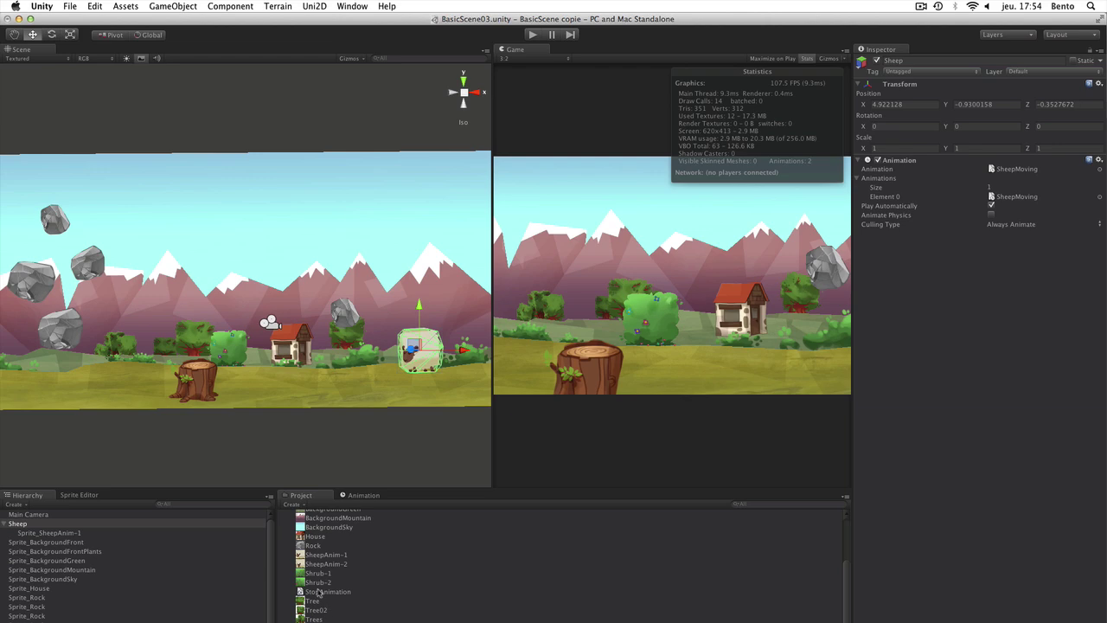
# Attach the StopAnimation script to the Sheep object and open the script in MonoDevelop to review its StopReadingAnimation function
pyautogui.moveTo(319, 592); pyautogui.dragTo(68, 526)
pyautogui.click(310, 595)
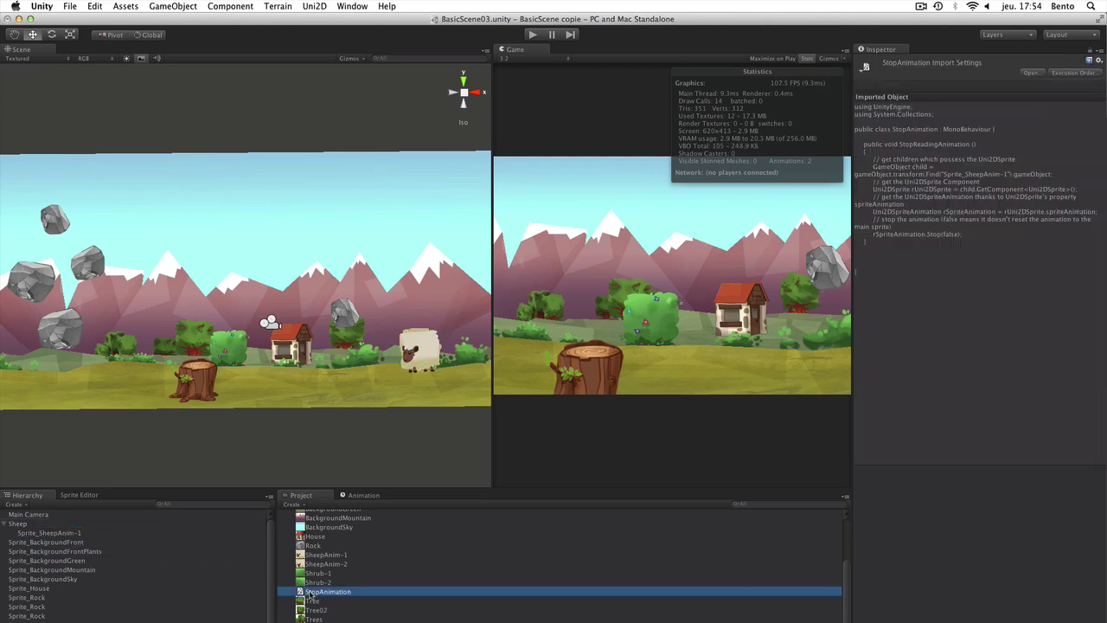
pyautogui.doubleClick(311, 593)
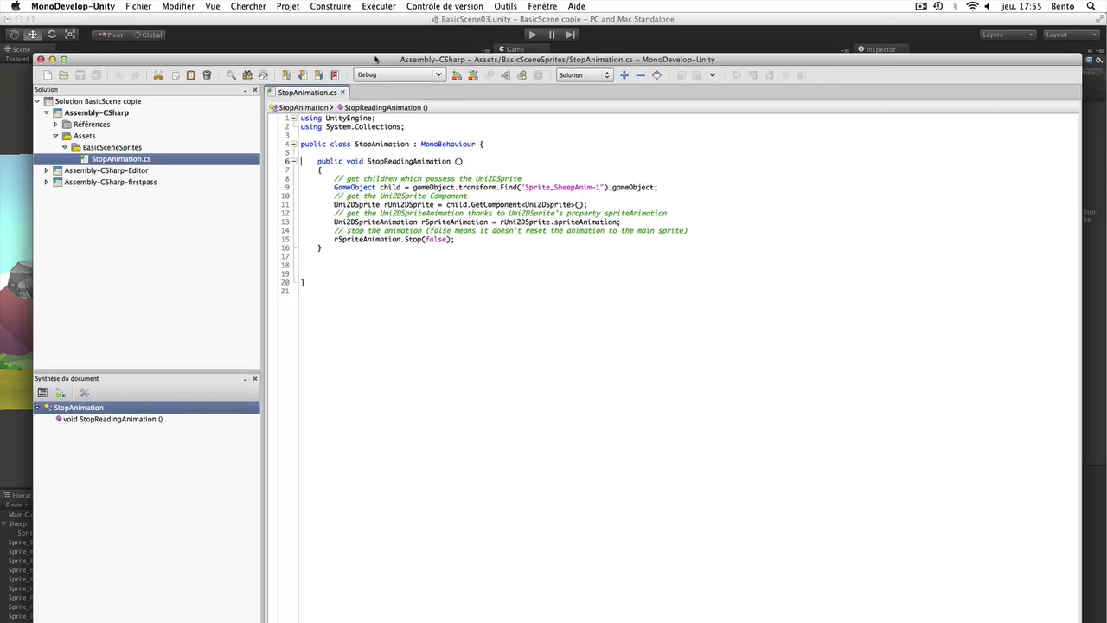
pyautogui.click(599, 253)
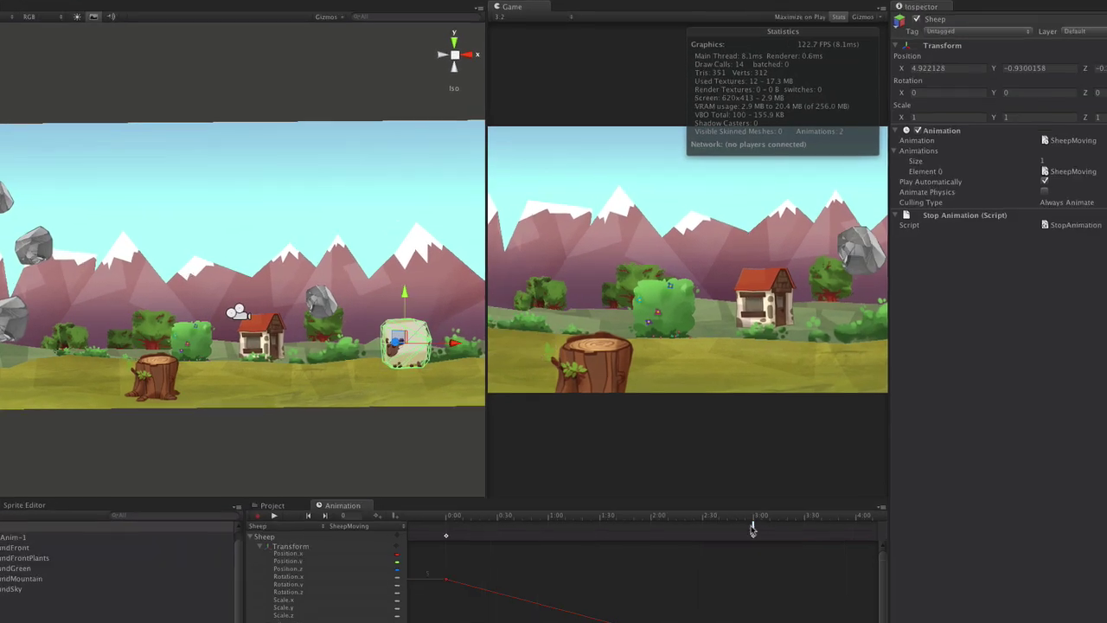
# Assign the StopReadingAnimation function to an animation event at 3:00 in the SheepMoving animation
pyautogui.doubleClick(740, 523)
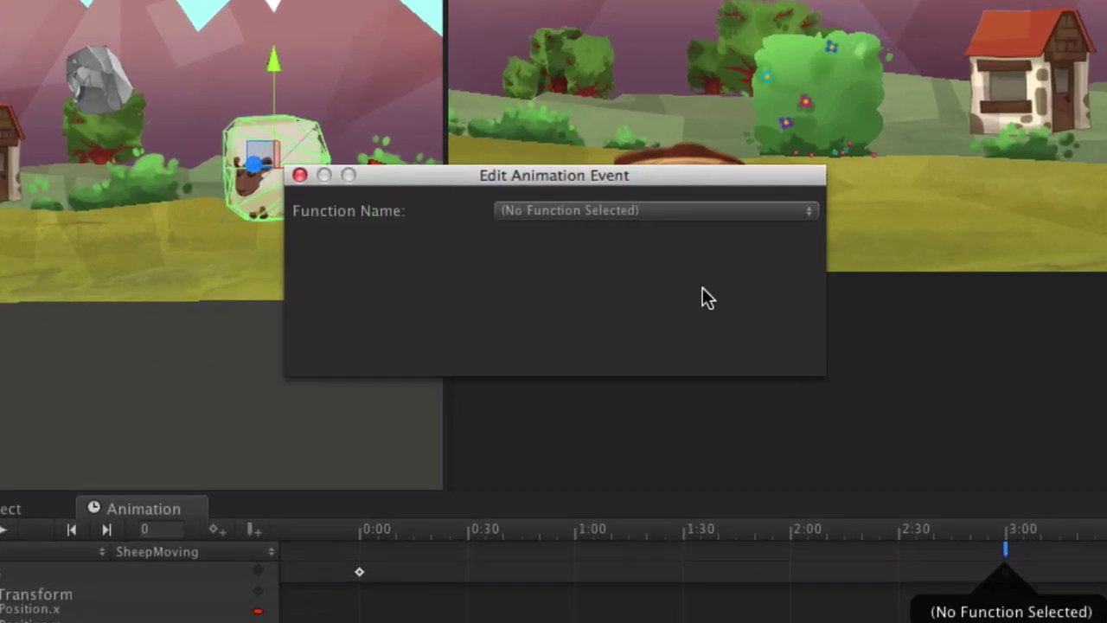
pyautogui.click(651, 210)
pyautogui.click(662, 197)
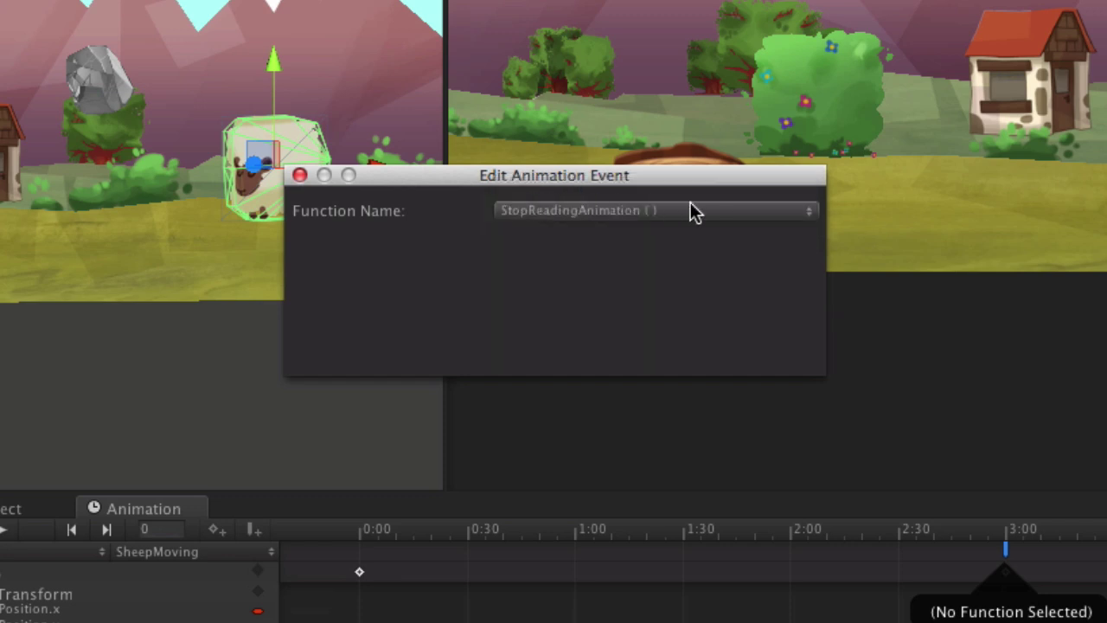
pyautogui.click(299, 177)
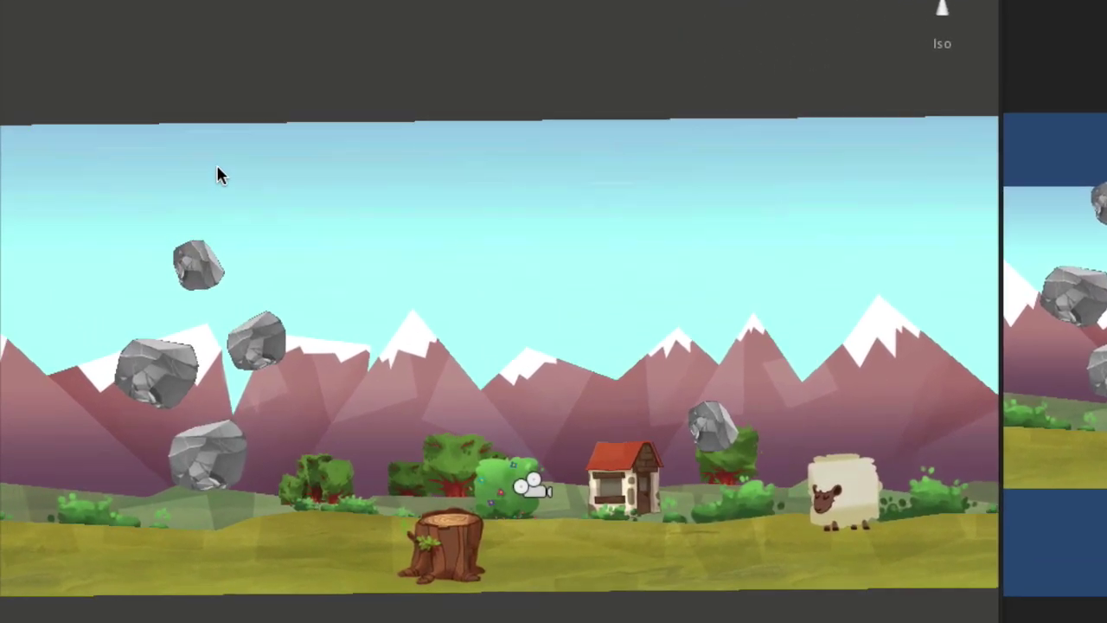
# Select all the scene's sprites, create a texture atlas named TextureAtlas_New for them in Assets, and build it
pyautogui.scroll(-4, 217, 166)
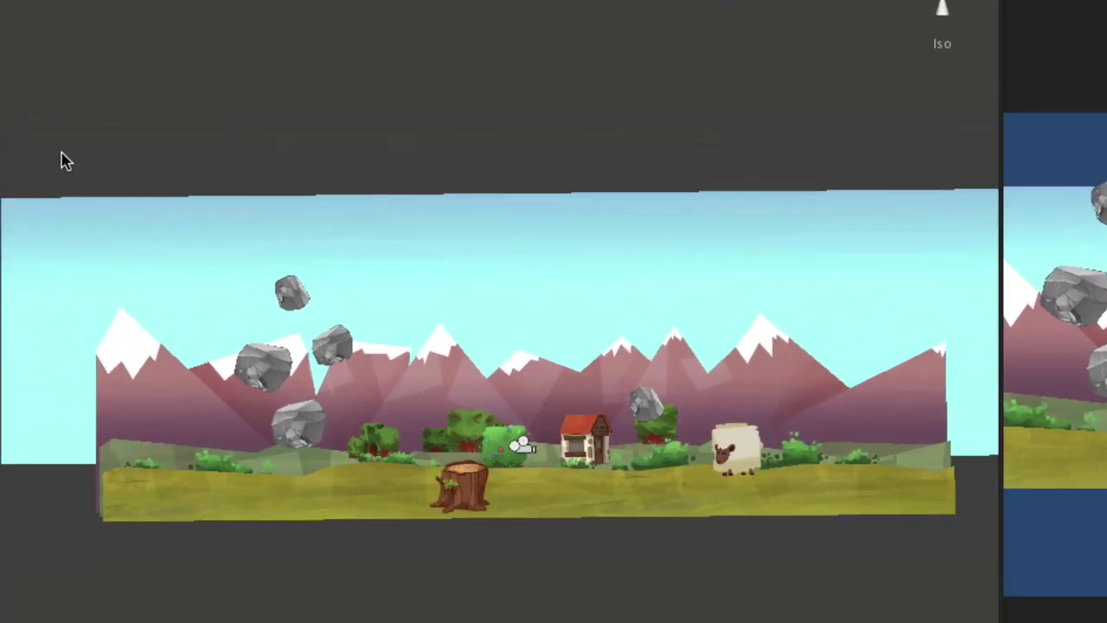
pyautogui.moveTo(47, 154); pyautogui.dragTo(1047, 524)
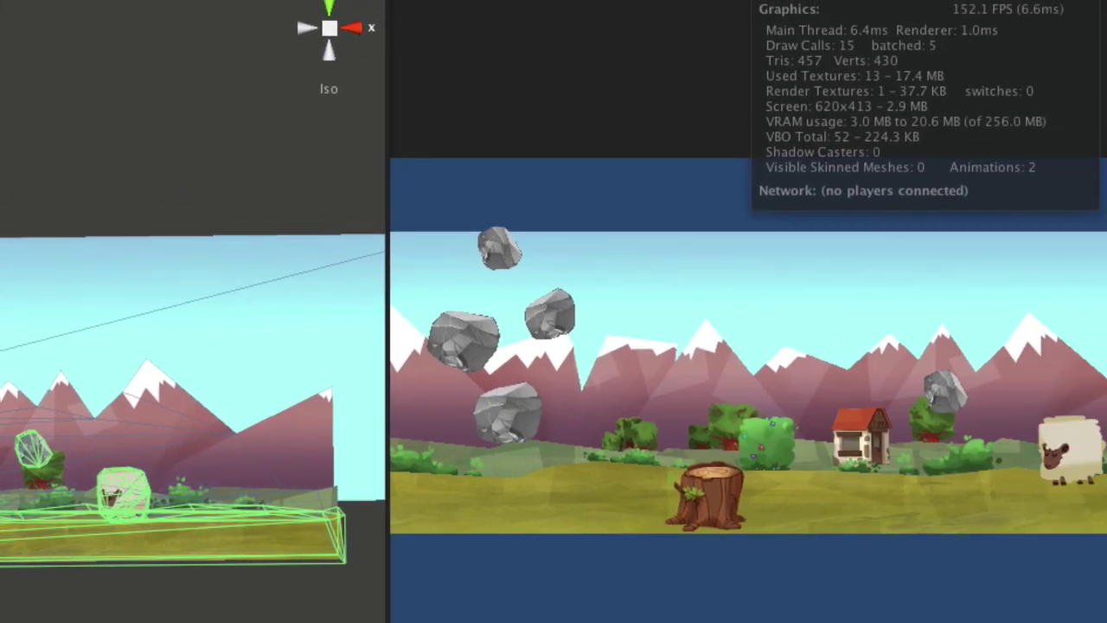
pyautogui.click(946, 316)
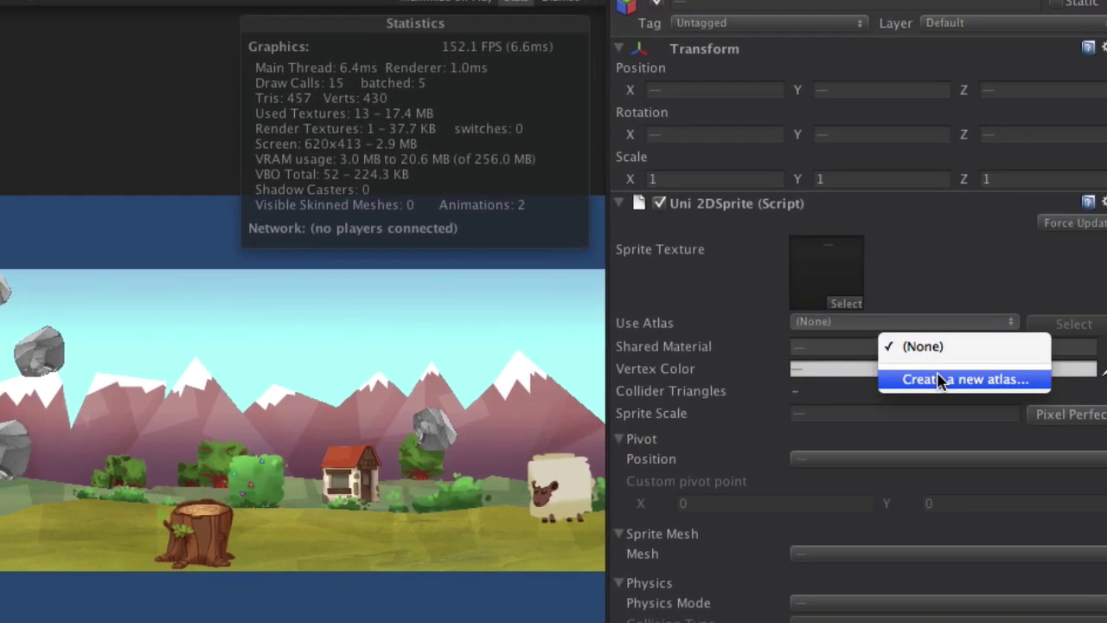
pyautogui.click(940, 381)
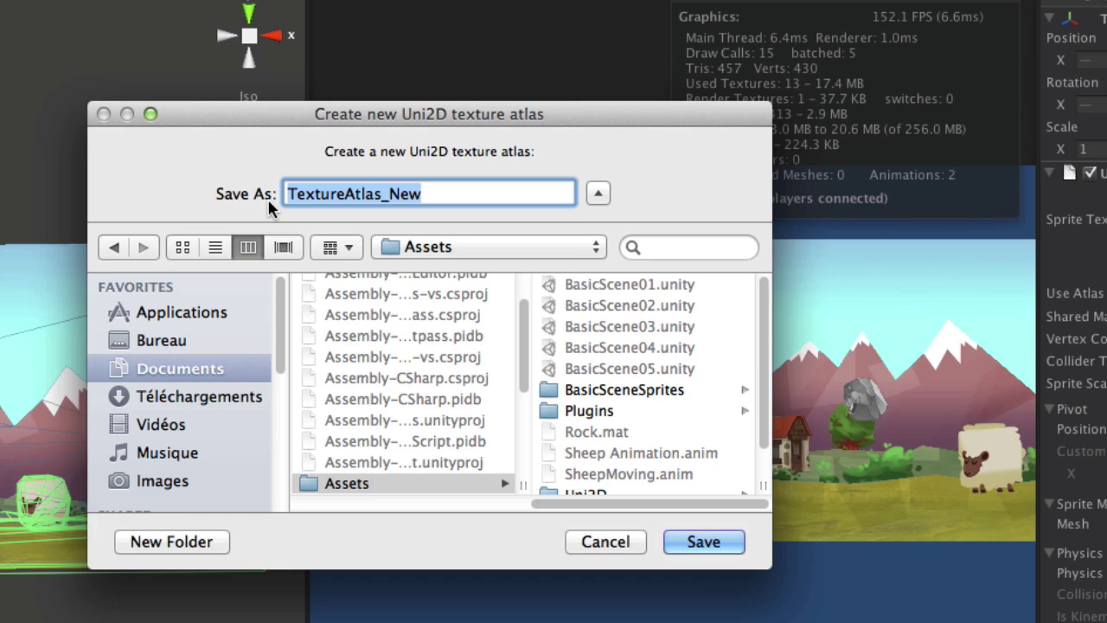
pyautogui.press('Return')
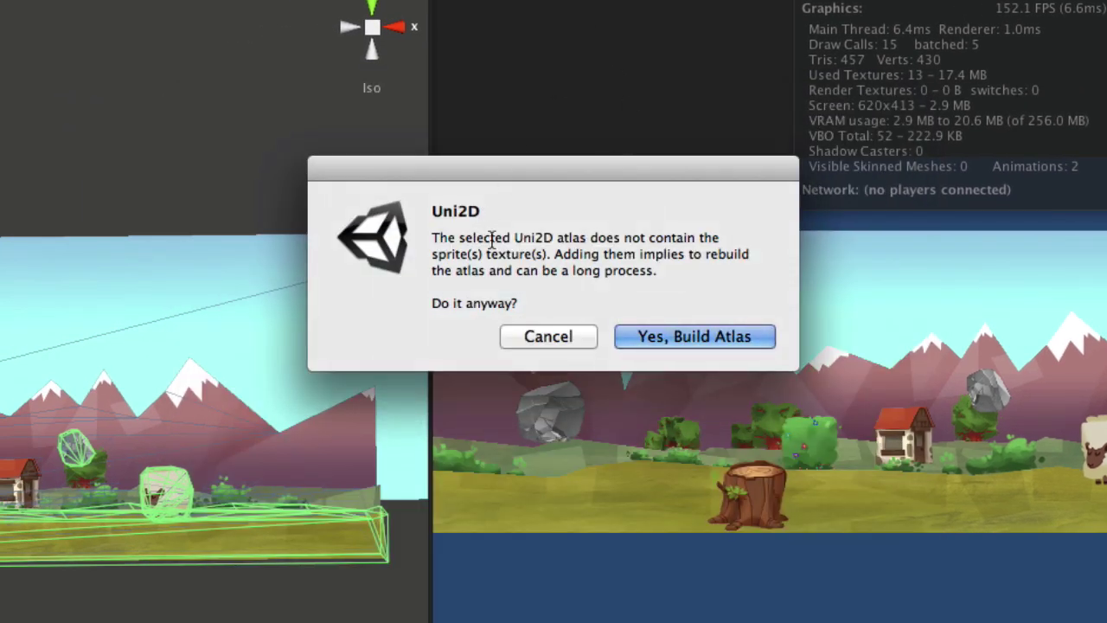
pyautogui.click(660, 340)
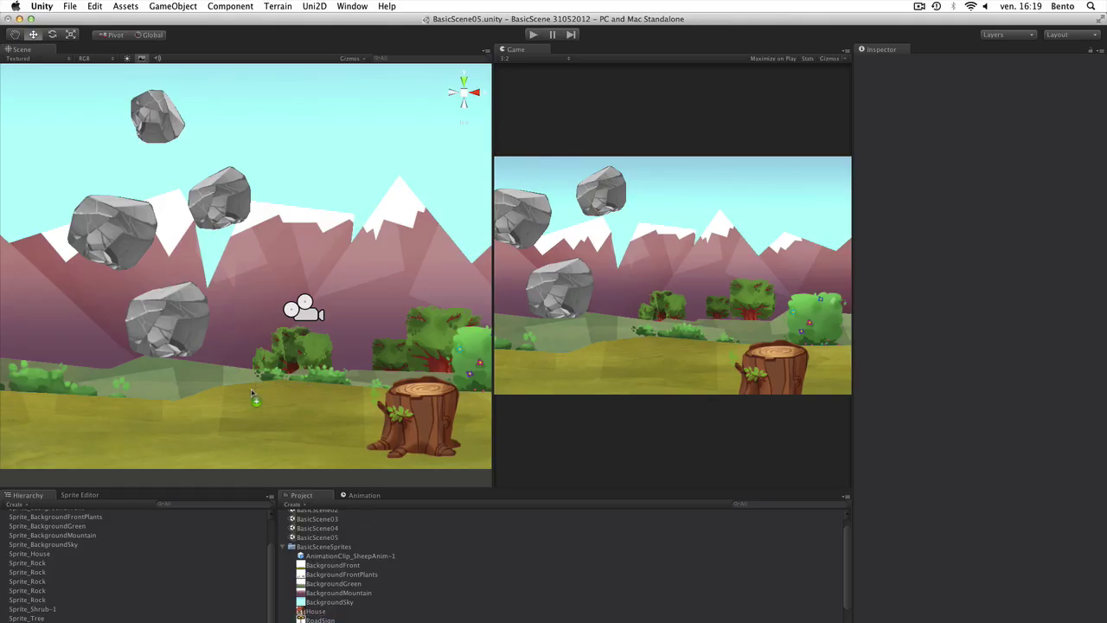
# Add the RoadSign sprite to the scene between the rocks and the tree stump, with its Z position at -1
pyautogui.moveTo(252, 393); pyautogui.dragTo(253, 302)
pyautogui.write('-1')
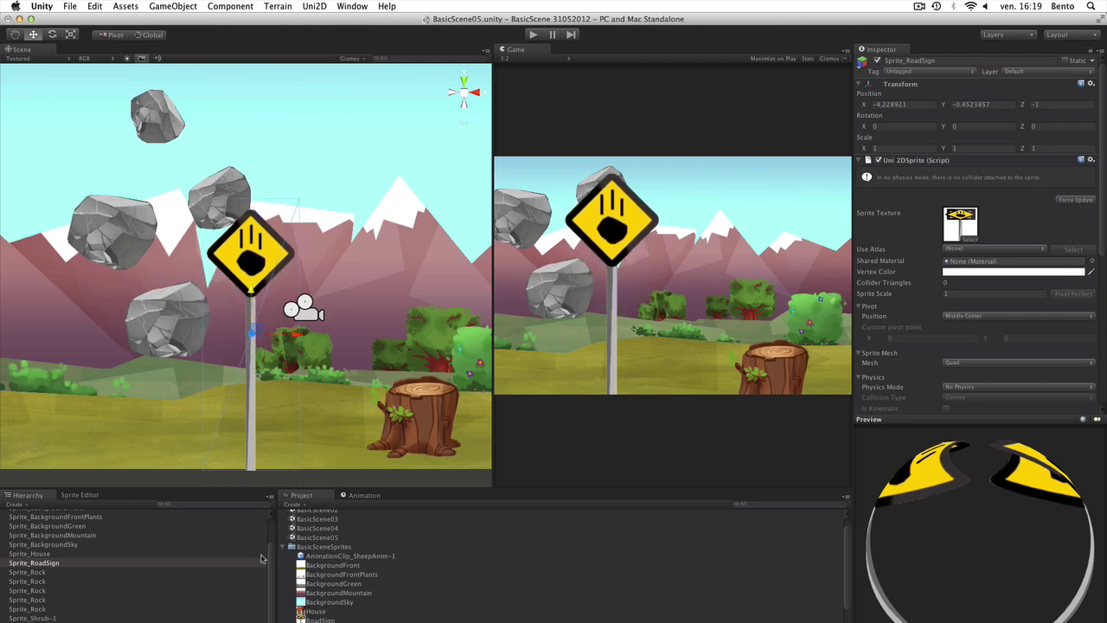
# Open the Skeletal Animation Editor for the road sign and dock it beside the Sprite Editor
pyautogui.scroll(-5, 1001, 372)
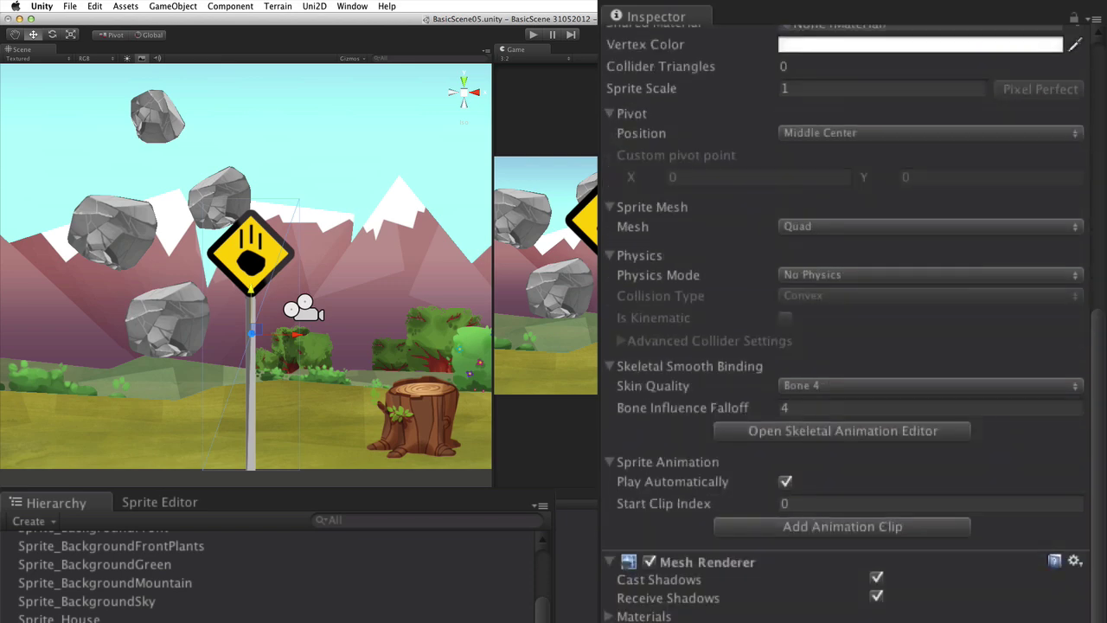
pyautogui.click(804, 432)
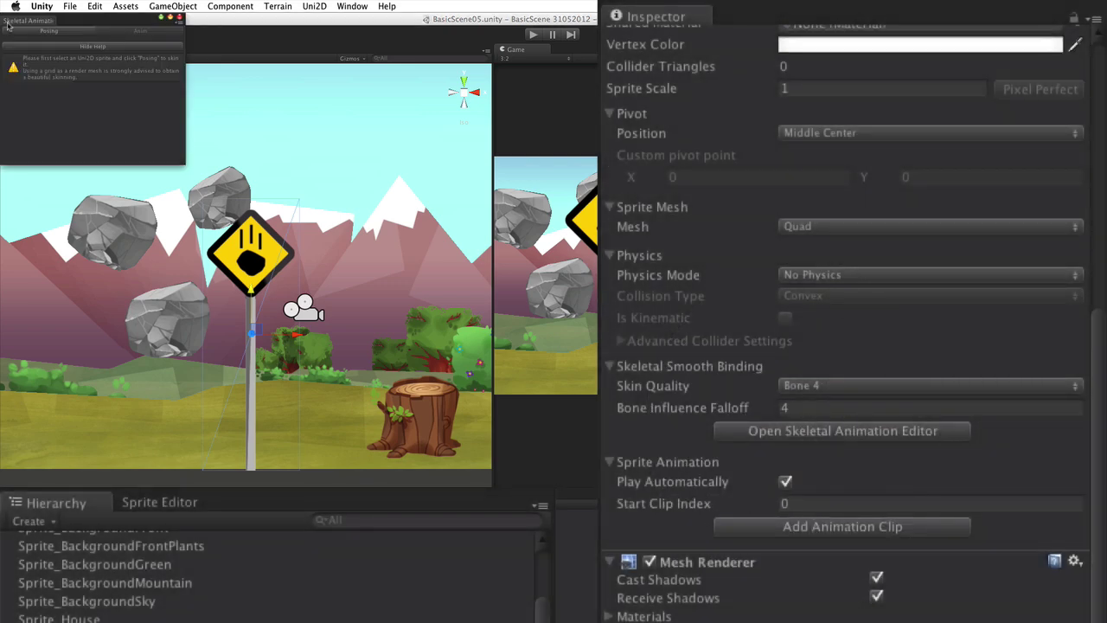
pyautogui.click(245, 509)
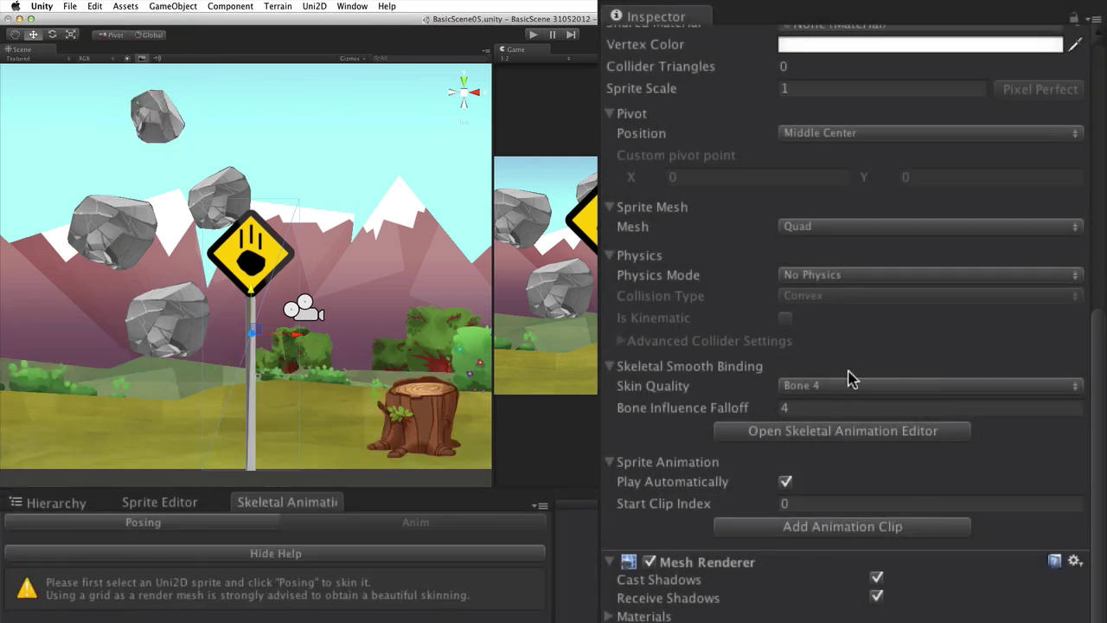
# Change the road sign's sprite mesh to Grid with 20 horizontal and 8 vertical subdivisions
pyautogui.click(841, 275)
pyautogui.click(830, 278)
pyautogui.click(843, 226)
pyautogui.click(859, 268)
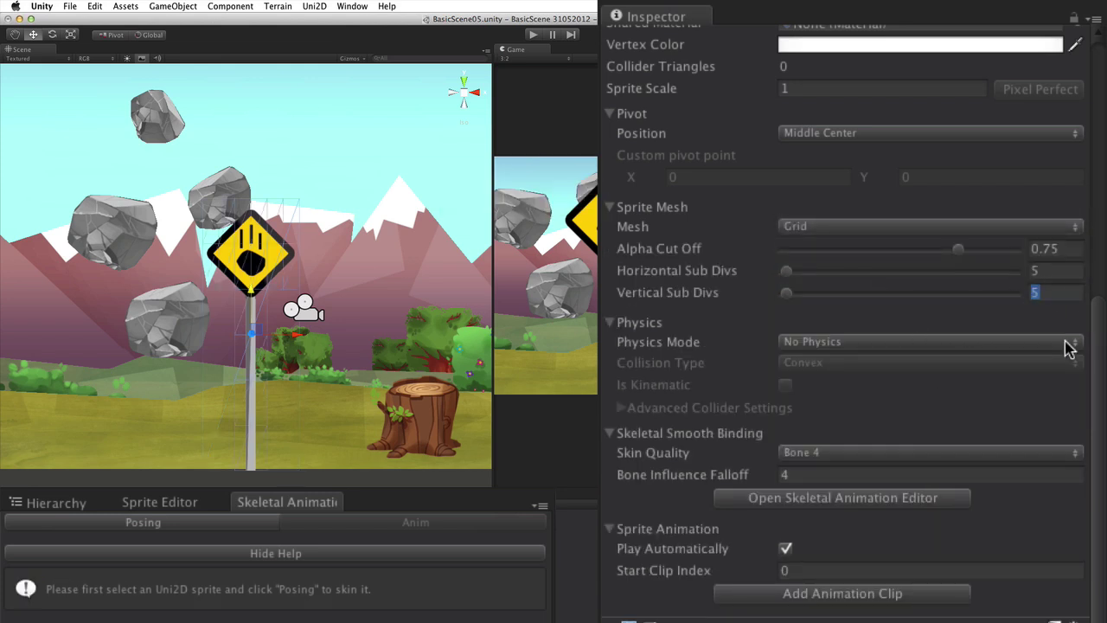
pyautogui.click(1061, 273)
pyautogui.write('20')
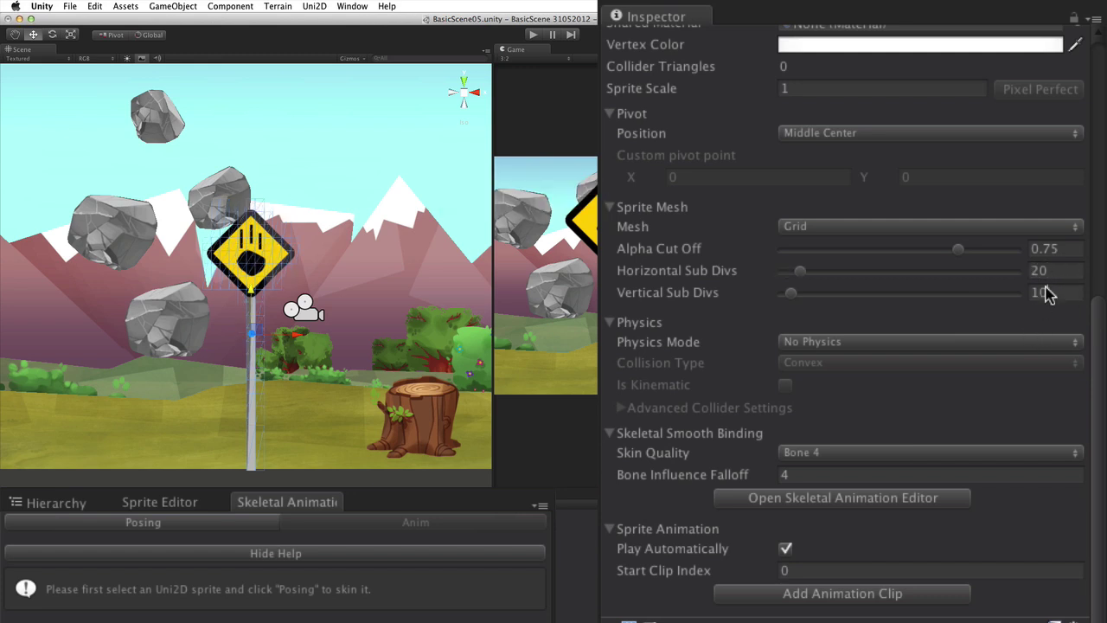
pyautogui.write('8')
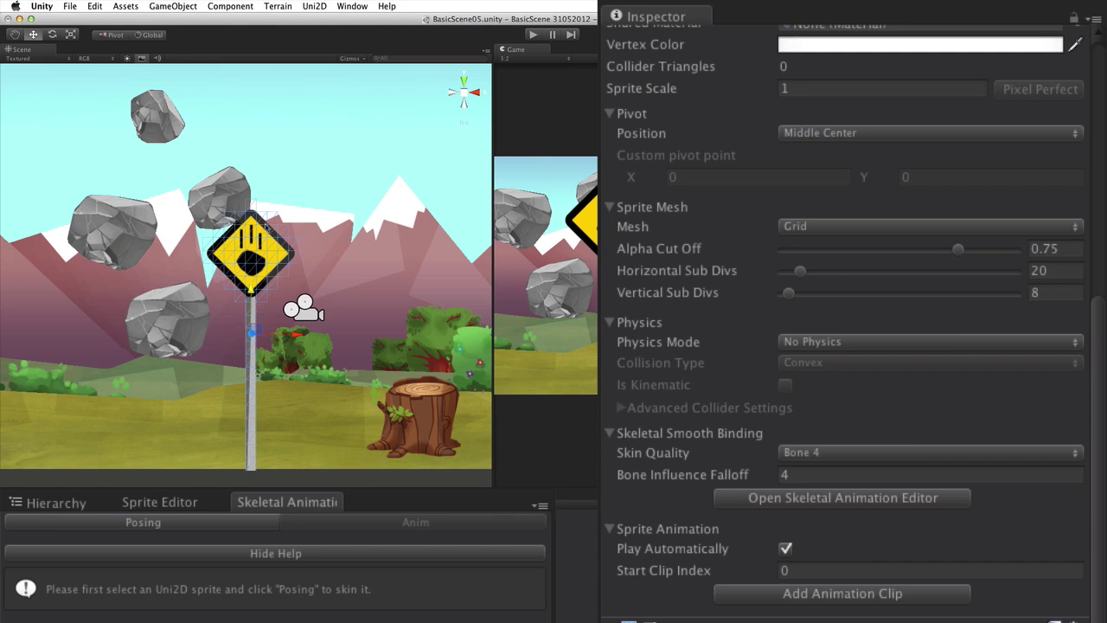
# In posing mode, create a chain of bones from the base of the signpost up to the sign's top, with branches to its side corners
pyautogui.click(223, 521)
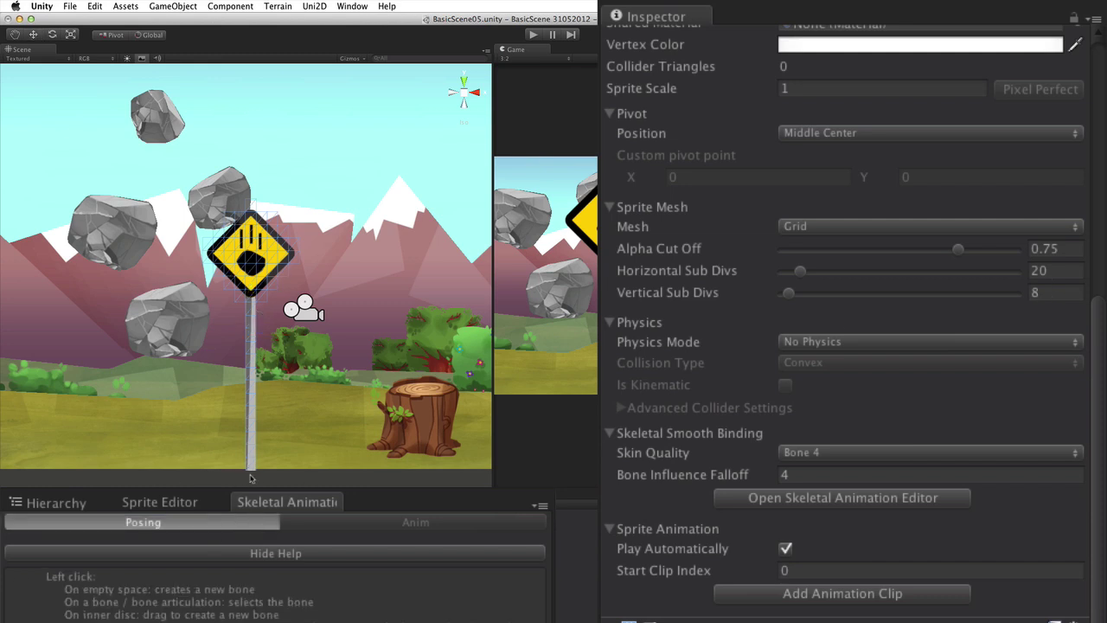
pyautogui.moveTo(251, 477); pyautogui.dragTo(247, 328)
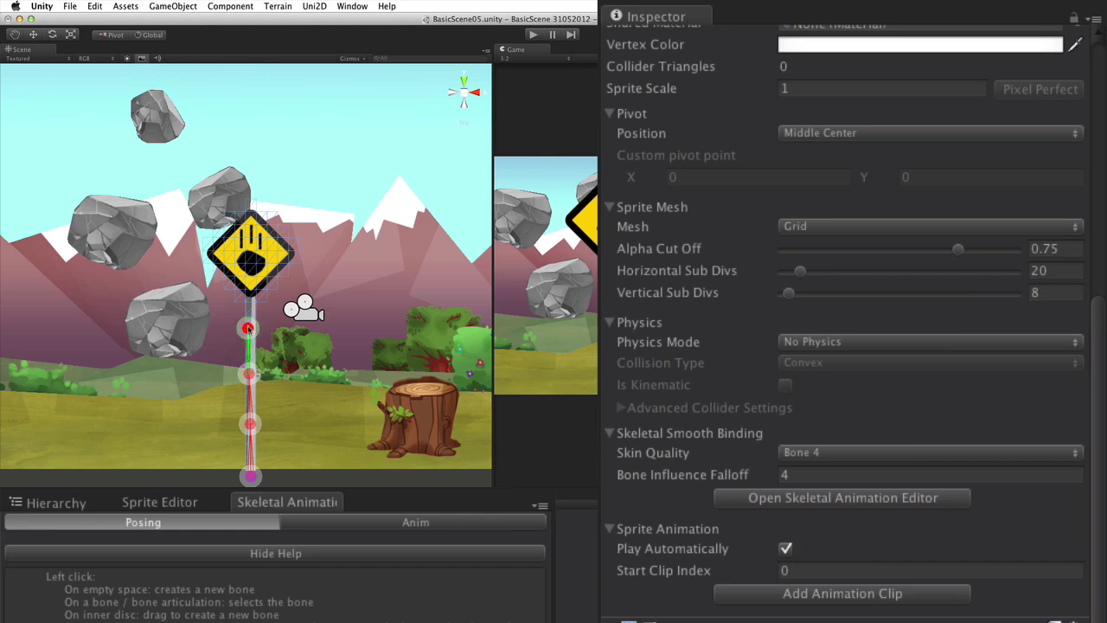
pyautogui.moveTo(247, 288); pyautogui.dragTo(249, 210)
# Try bending the road sign with its upper bones in Anim mode, and return to posing mode
pyautogui.click(383, 524)
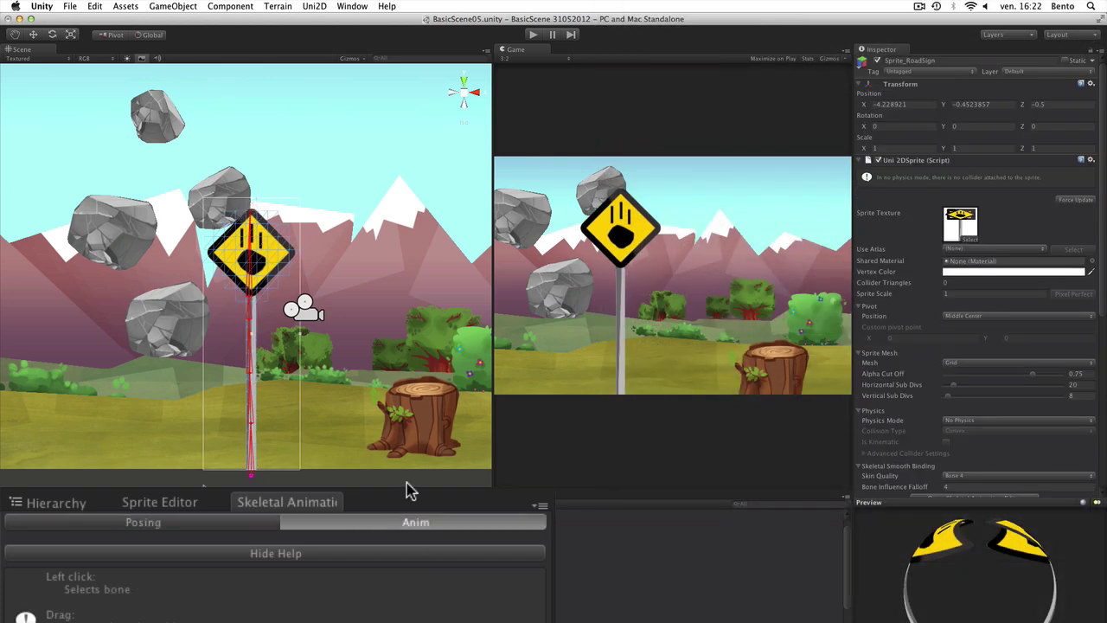
pyautogui.moveTo(253, 366); pyautogui.dragTo(261, 358)
pyautogui.moveTo(266, 297); pyautogui.dragTo(294, 253)
pyautogui.click(245, 522)
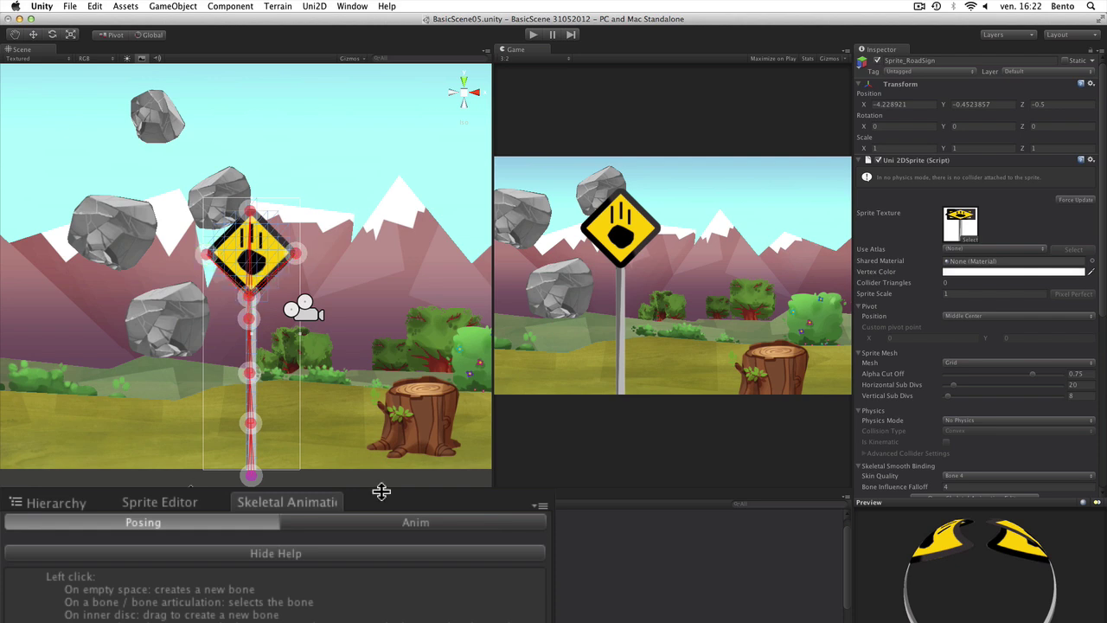
# Try bending the signpost's lower bones to lean the sign toward the tree stump in Anim mode, and switch back to posing mode
pyautogui.click(381, 524)
pyautogui.moveTo(248, 318); pyautogui.dragTo(246, 349)
pyautogui.moveTo(250, 396); pyautogui.dragTo(271, 391)
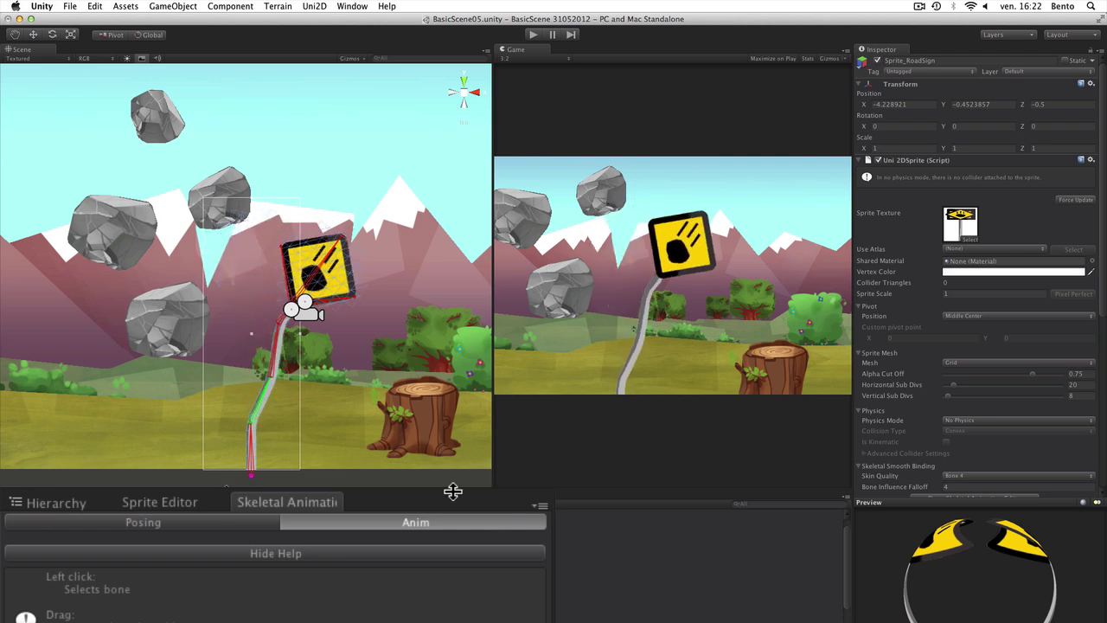
pyautogui.click(250, 528)
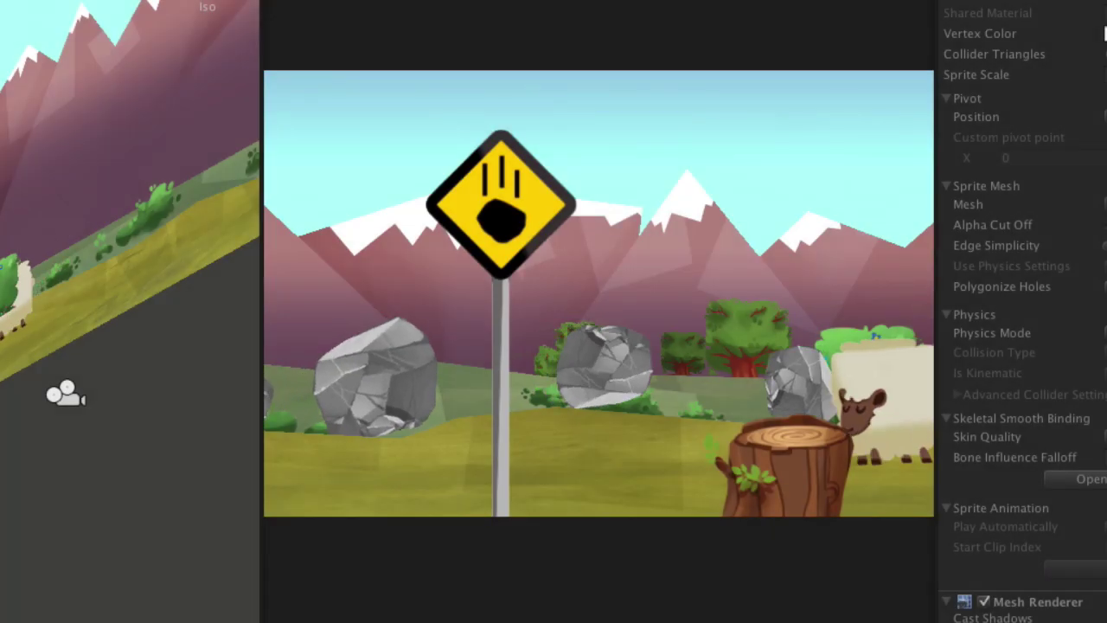